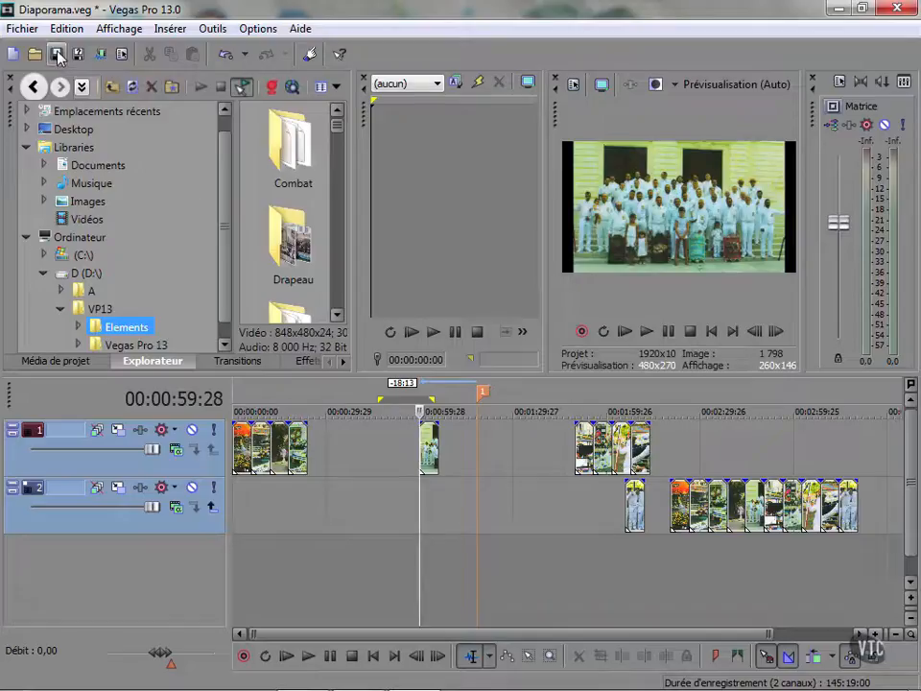
# Save the current Diaporama project and start a new empty project.
pyautogui.click(57, 55)
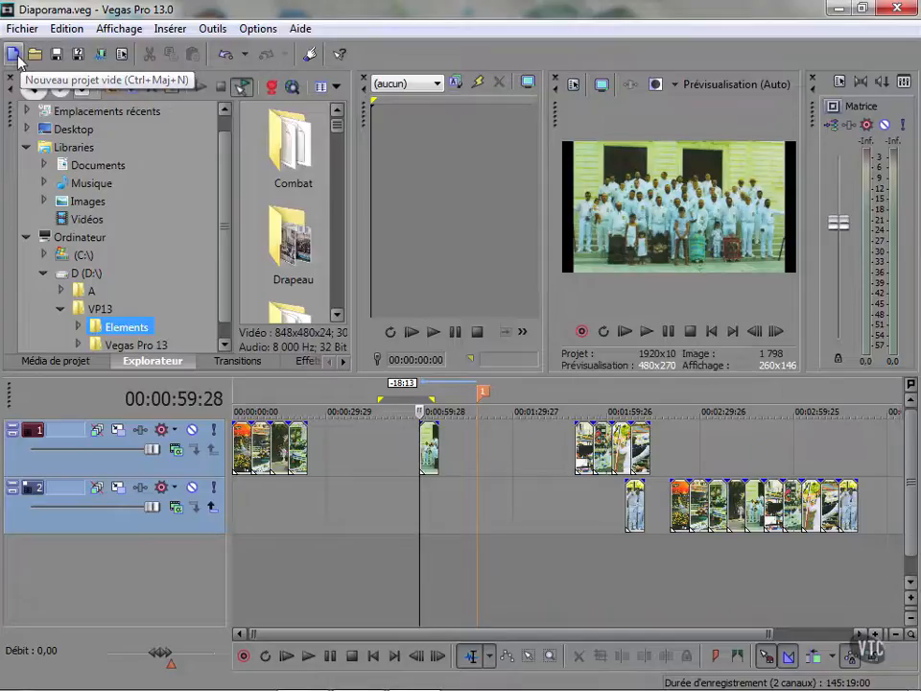
pyautogui.click(14, 56)
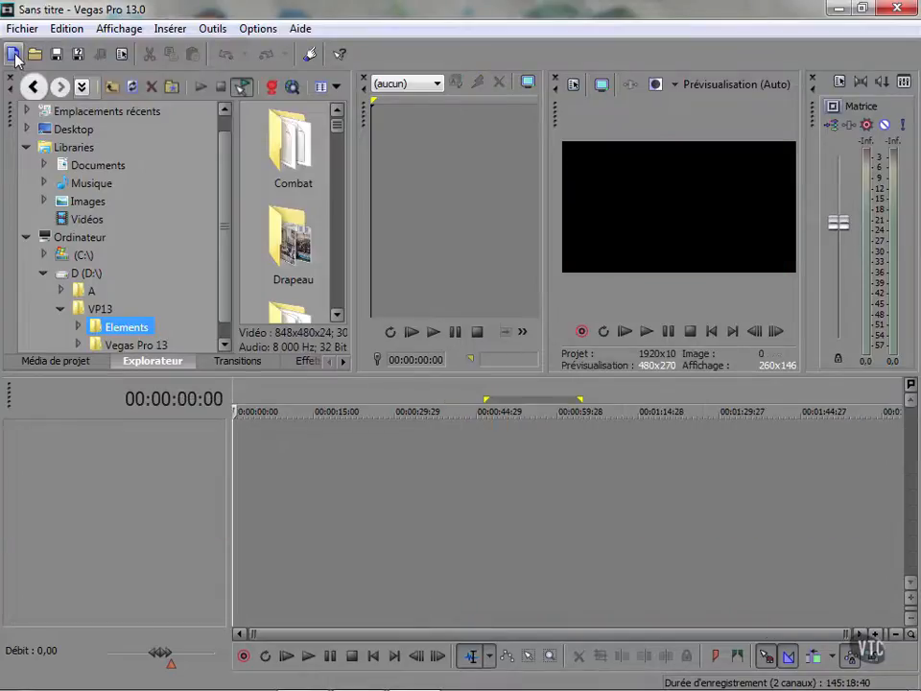
# Add the défilé-rue2 video from the Elements folder to the timeline's start and match the project video settings to it.
pyautogui.click(339, 298)
pyautogui.click(339, 298)
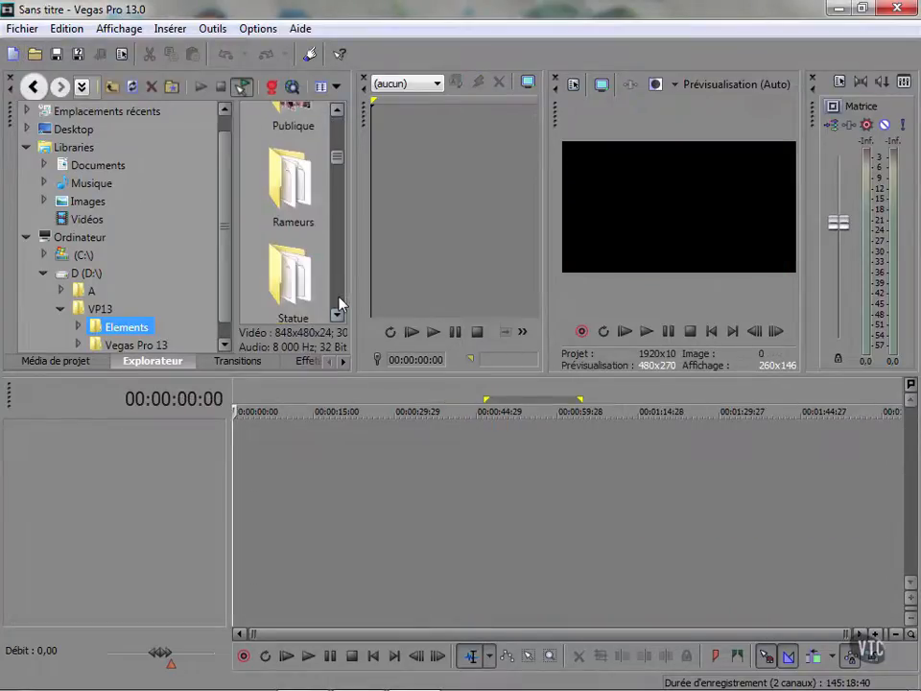
pyautogui.click(339, 297)
pyautogui.click(339, 301)
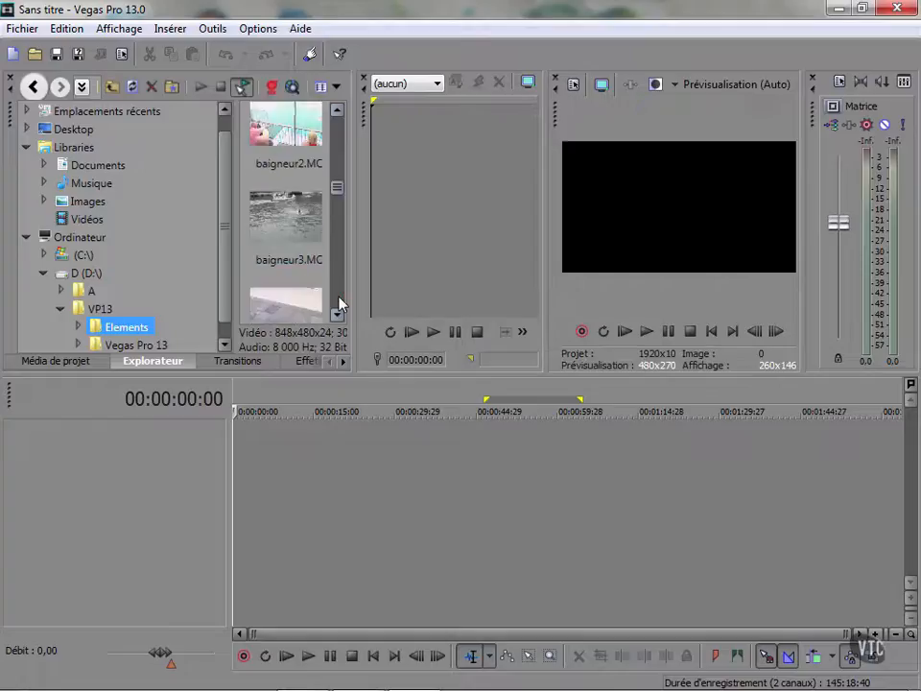
pyautogui.click(339, 301)
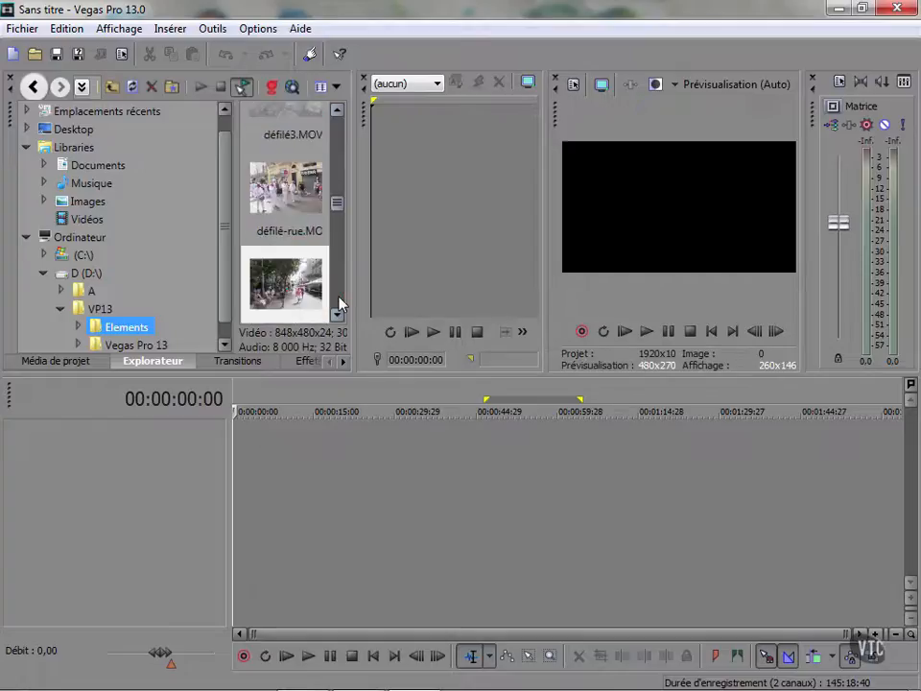
pyautogui.click(336, 315)
pyautogui.click(334, 312)
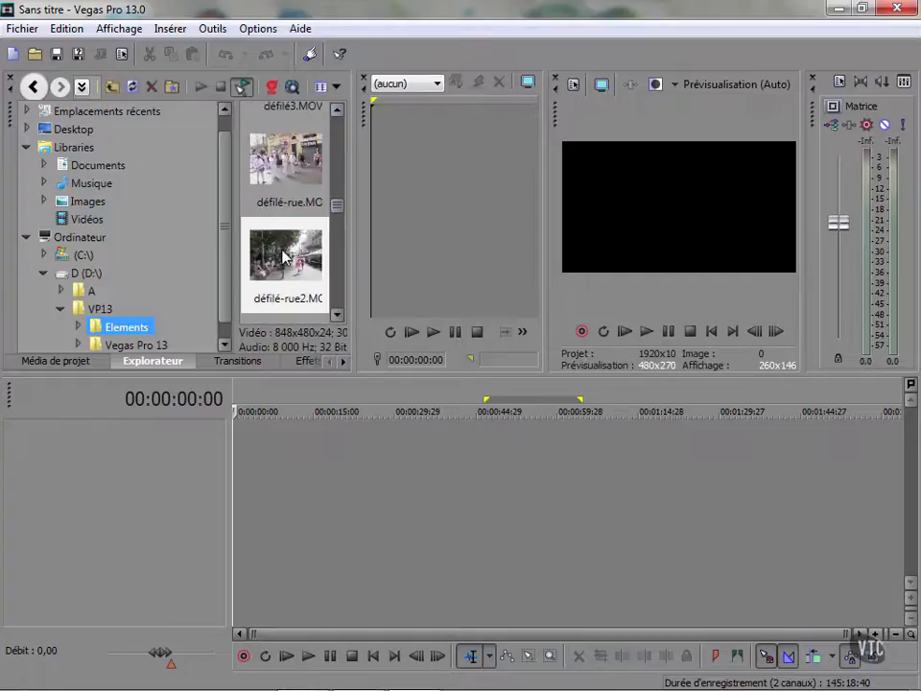
pyautogui.moveTo(282, 253); pyautogui.dragTo(226, 465)
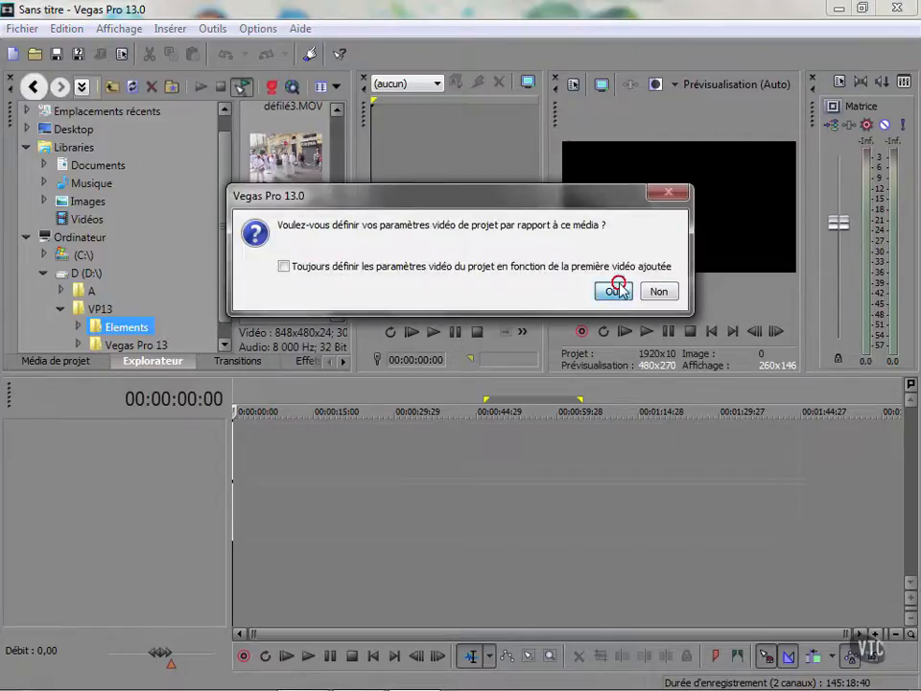
pyautogui.click(614, 291)
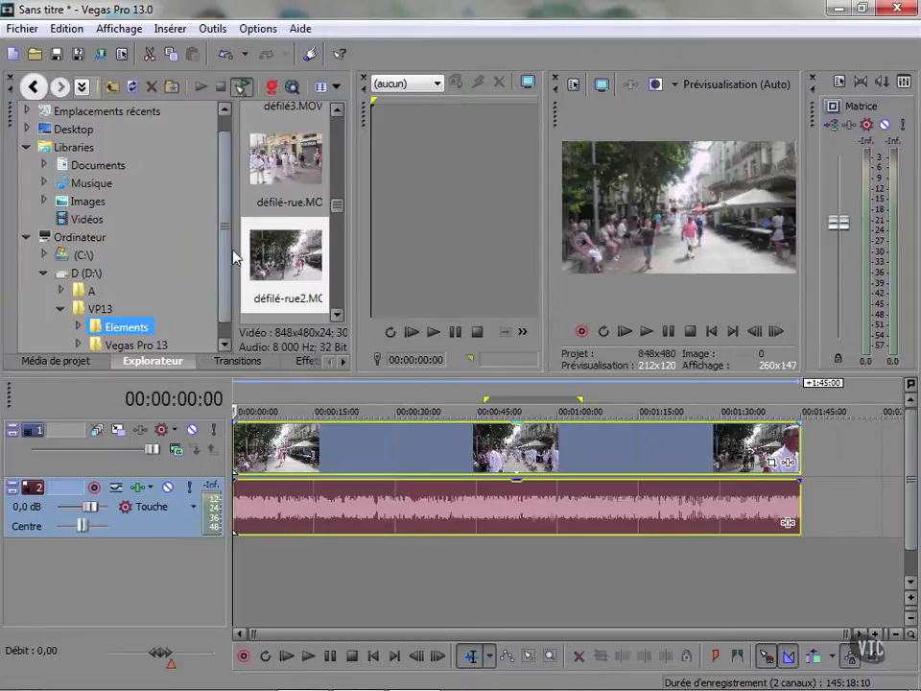
# Save the project as Défilé in the VP13 folder.
pyautogui.click(79, 54)
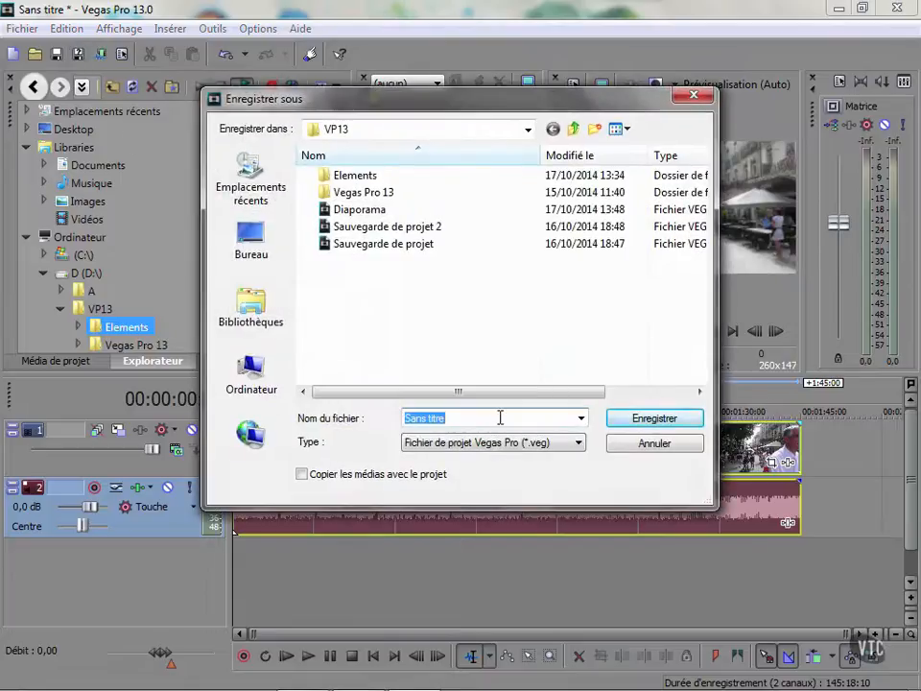
pyautogui.write('Défilé')
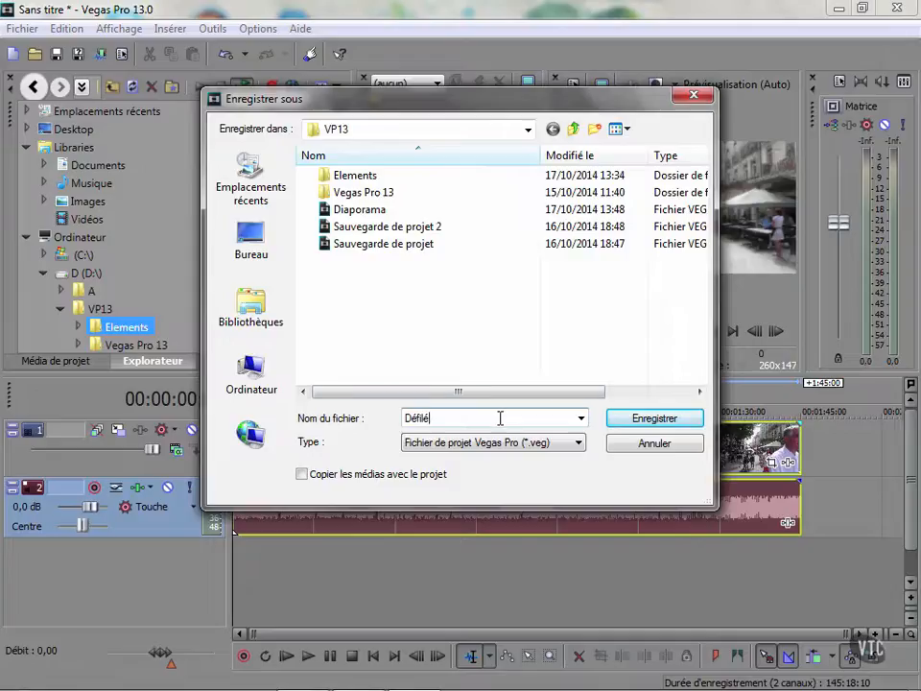
pyautogui.click(634, 422)
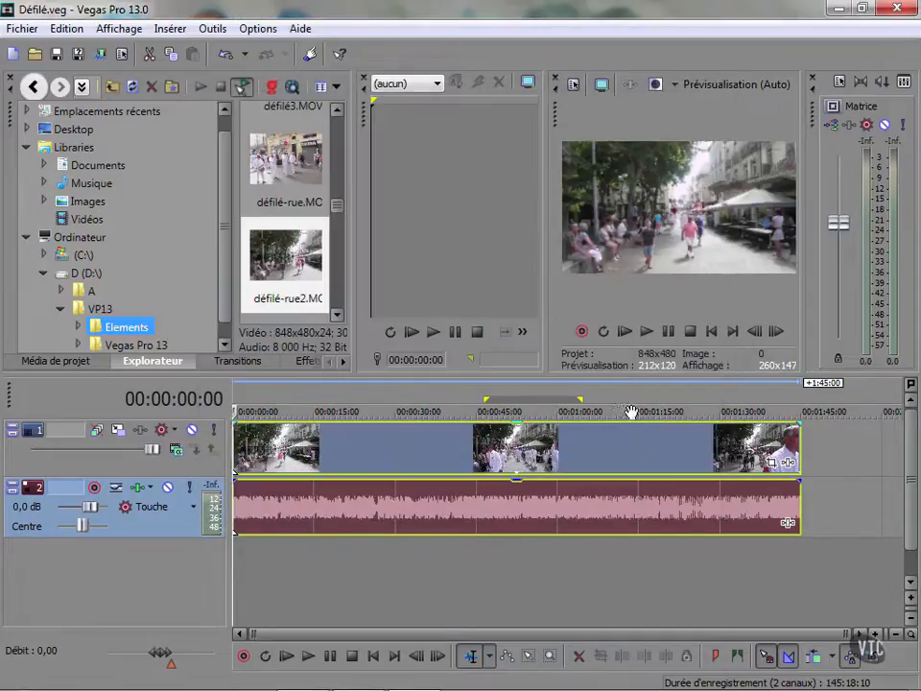
# Play the défilé-rue2 clip from its beginning and again from about 00:01:32:02 to review the footage.
pyautogui.click(308, 657)
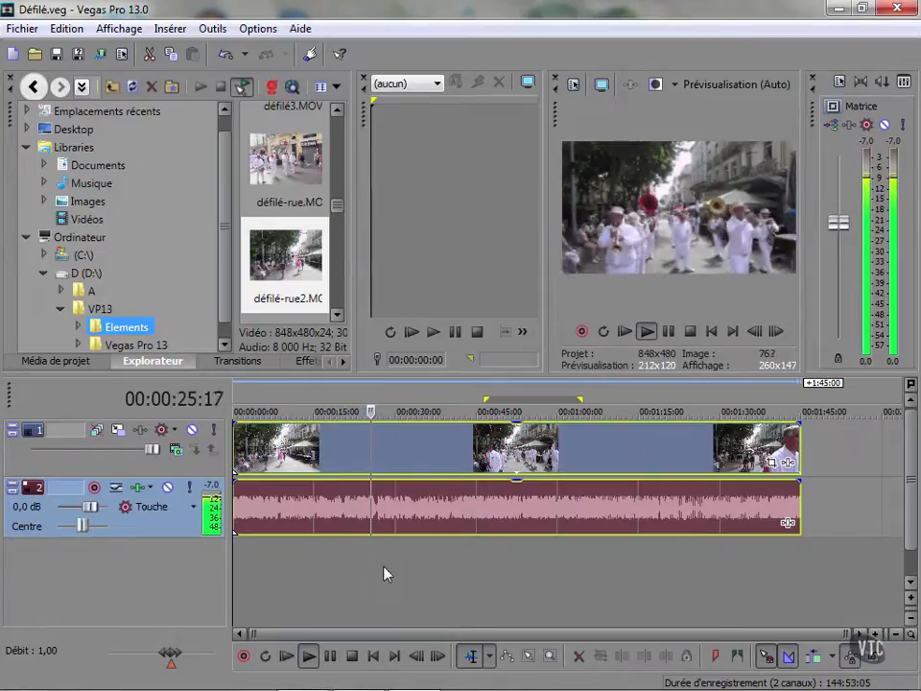
pyautogui.press('space')
pyautogui.click(779, 564)
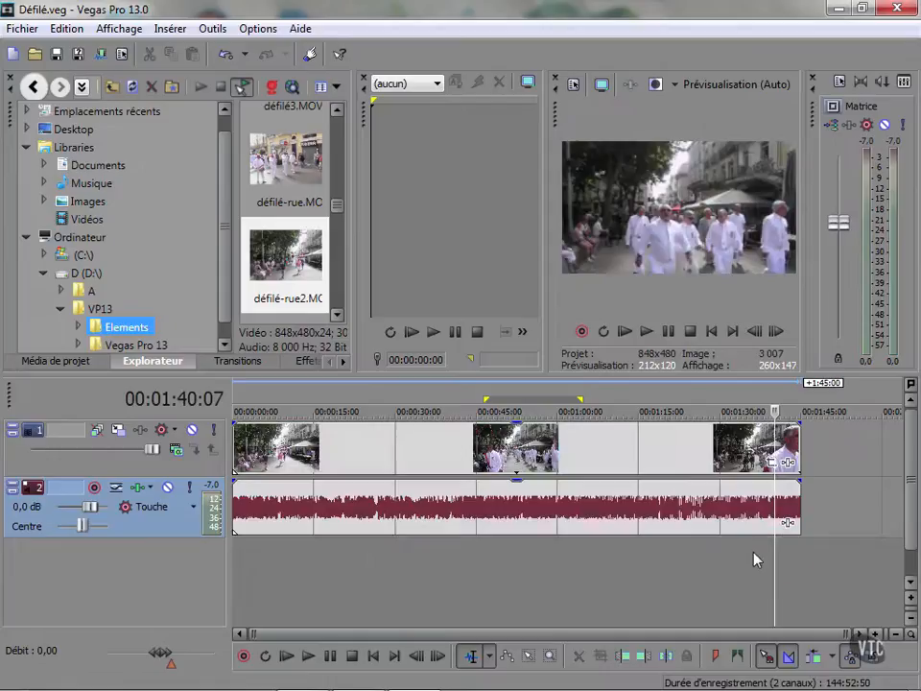
pyautogui.click(732, 559)
pyautogui.press('space')
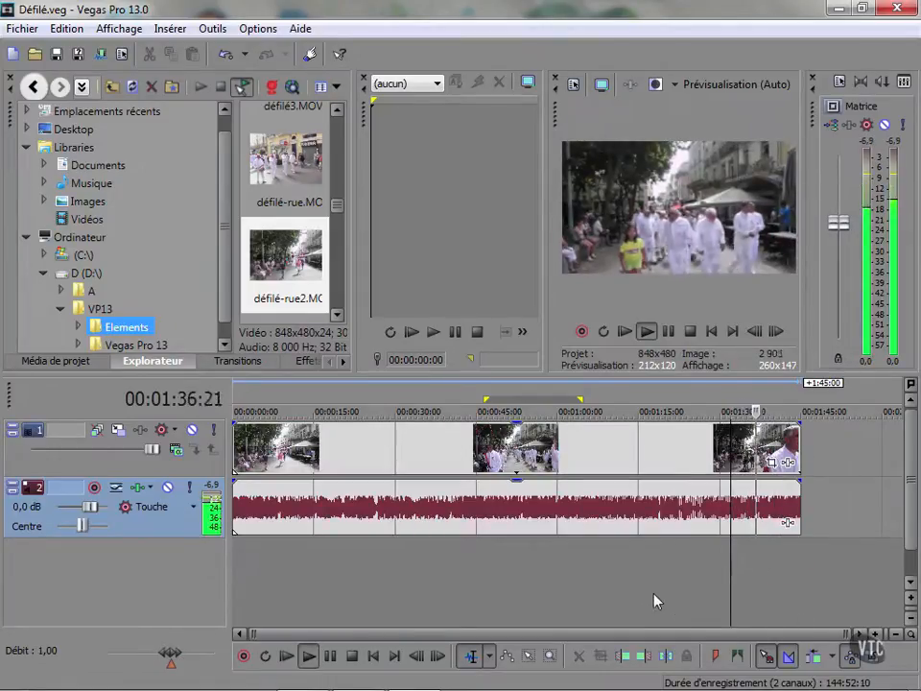
pyautogui.press('space')
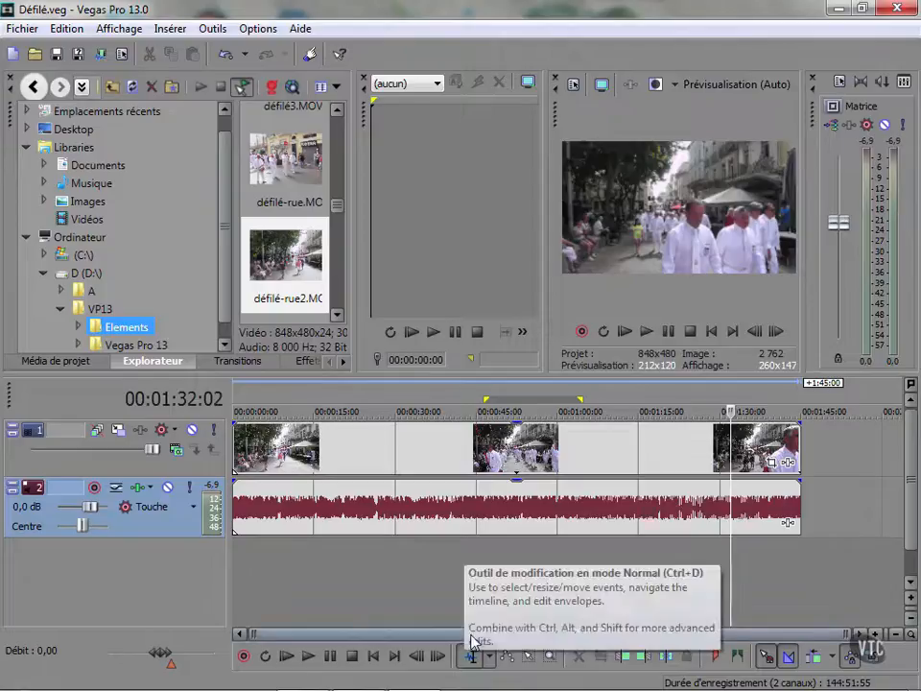
# Shorten the end of the video clip and its audio to the timeline cursor at 00:01:09:12.
pyautogui.click(797, 449)
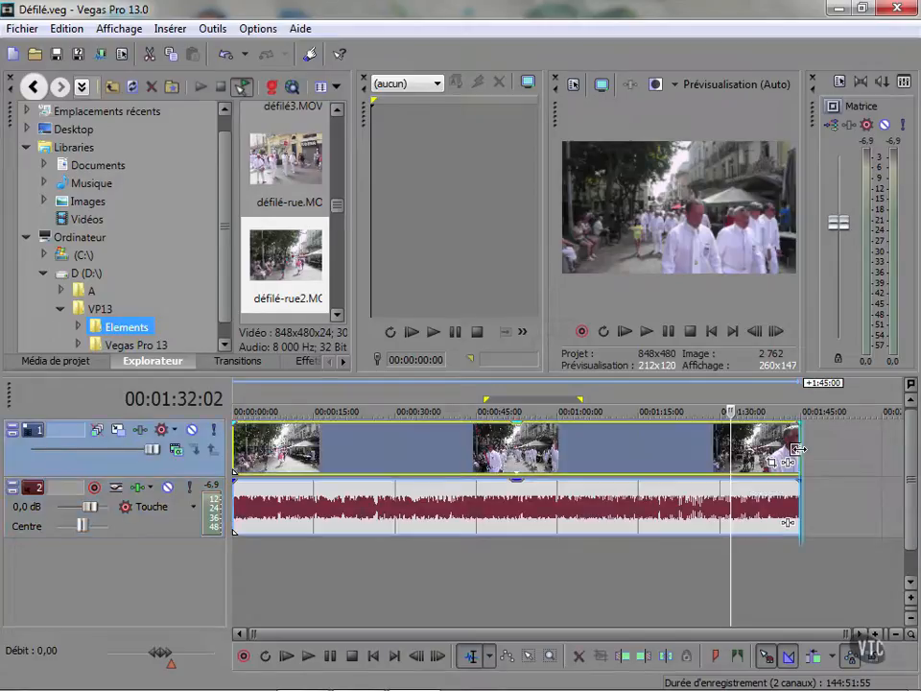
pyautogui.moveTo(797, 448); pyautogui.dragTo(600, 514)
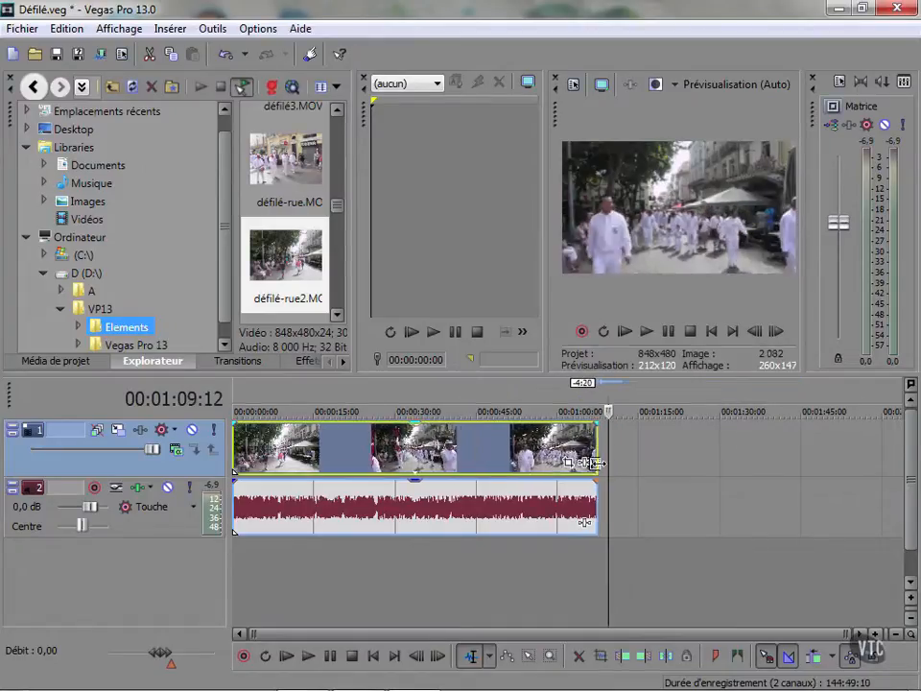
pyautogui.moveTo(596, 465)
pyautogui.mouseDown()
pyautogui.moveTo(626, 465)
pyautogui.moveTo(595, 467)
pyautogui.moveTo(607, 466)
pyautogui.mouseUp()
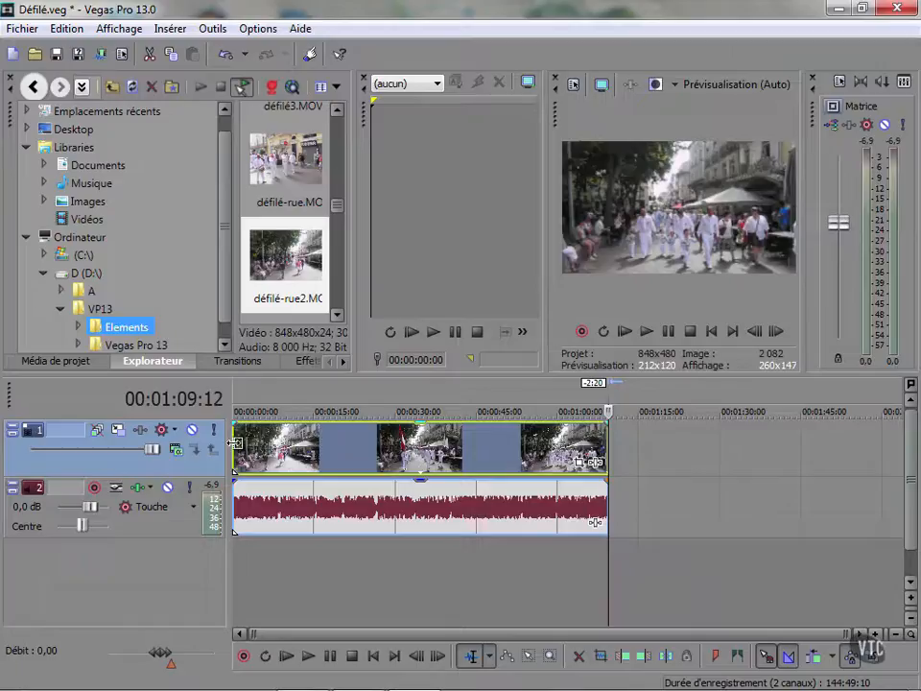
# Trim the start of the video clip and its audio to about 00:00:15:00 on the timeline.
pyautogui.moveTo(235, 444); pyautogui.dragTo(328, 459)
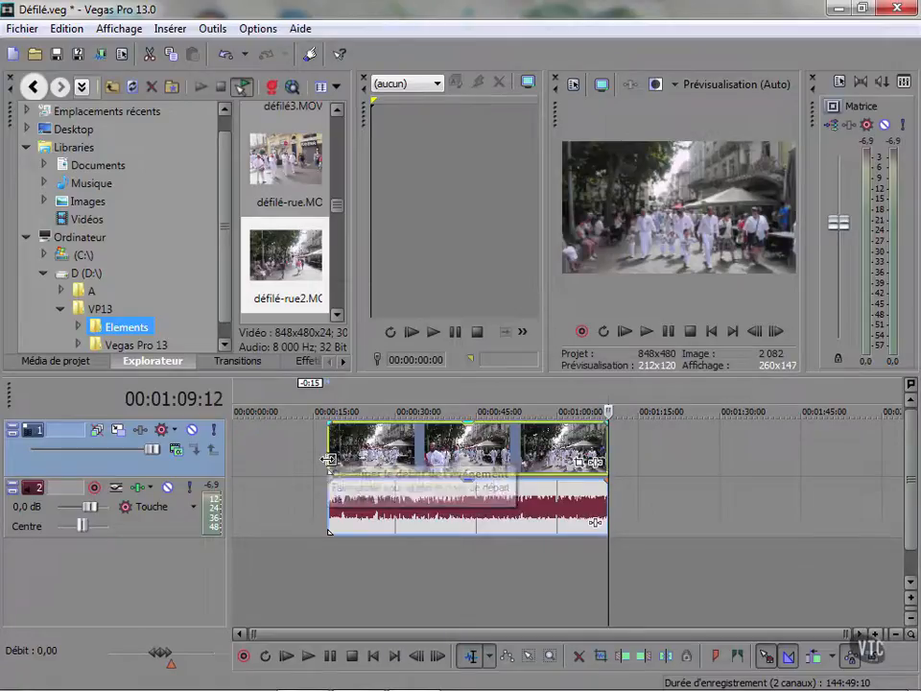
pyautogui.click(327, 461)
pyautogui.moveTo(327, 462)
pyautogui.mouseDown()
pyautogui.moveTo(295, 466)
pyautogui.moveTo(317, 477)
pyautogui.mouseUp()
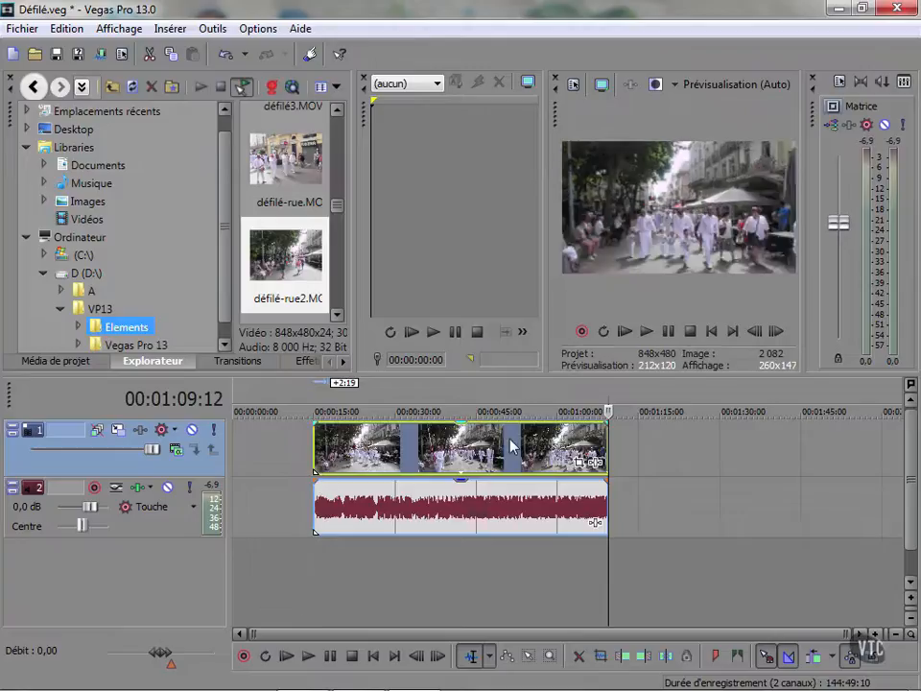
# Extend the clip's end by about 44 seconds 26 frames, past the end of its source, and check its Boucle (loop) switch.
pyautogui.moveTo(606, 443); pyautogui.dragTo(847, 462)
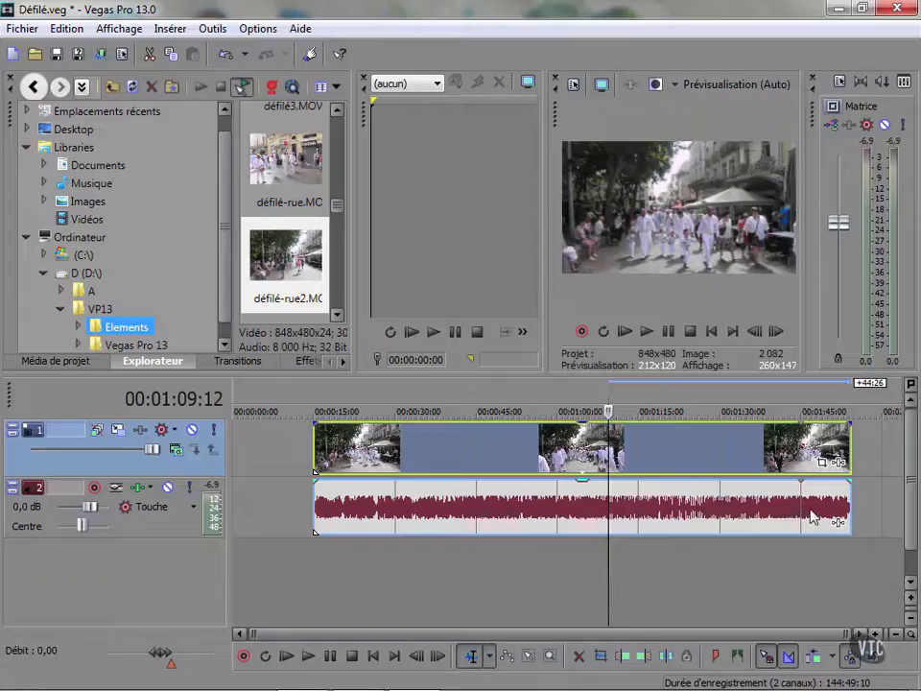
pyautogui.click(67, 28)
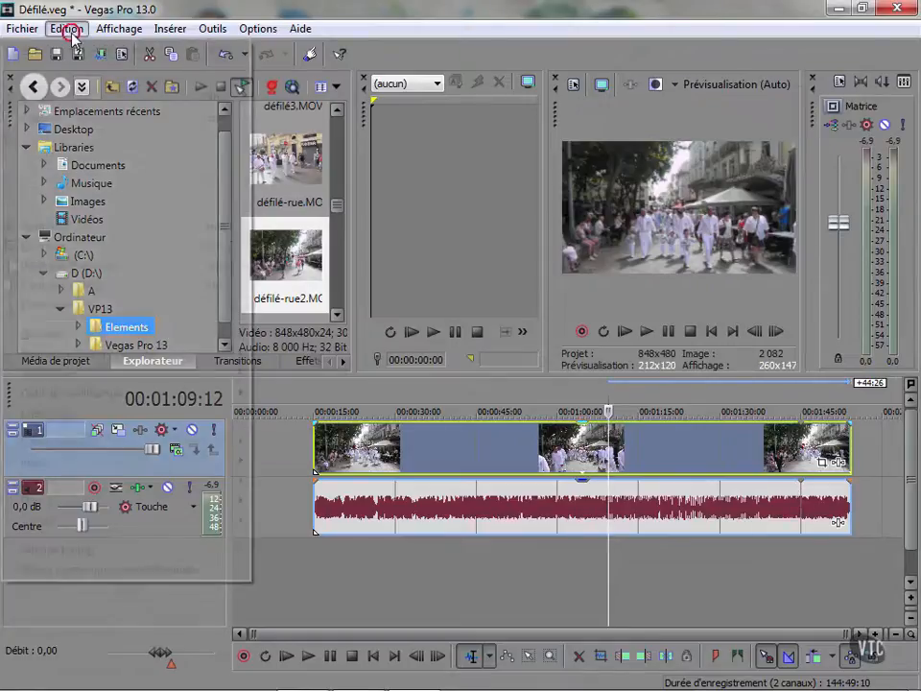
pyautogui.moveTo(127, 441)
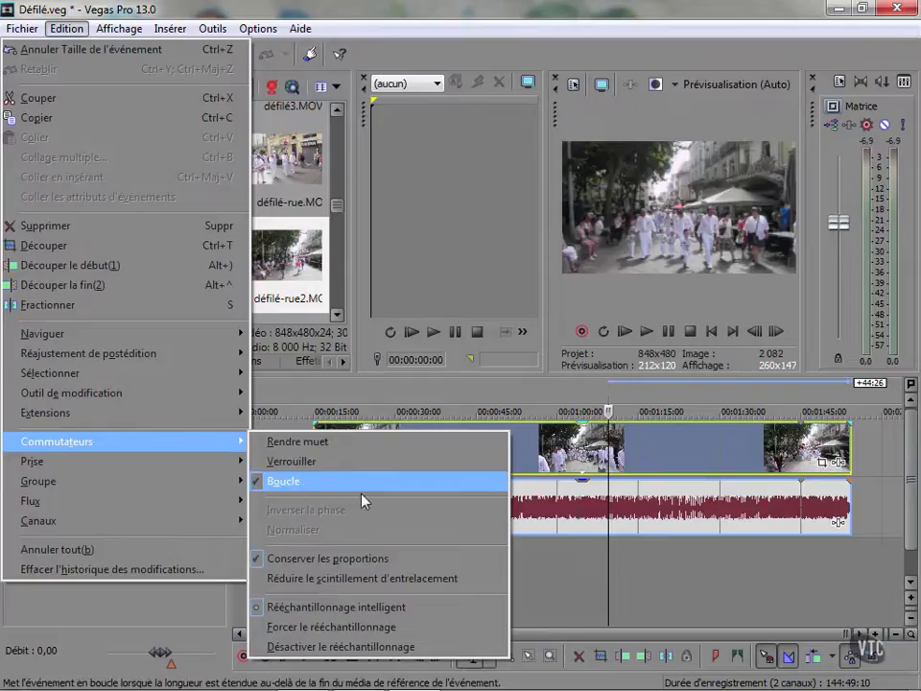
pyautogui.click(593, 578)
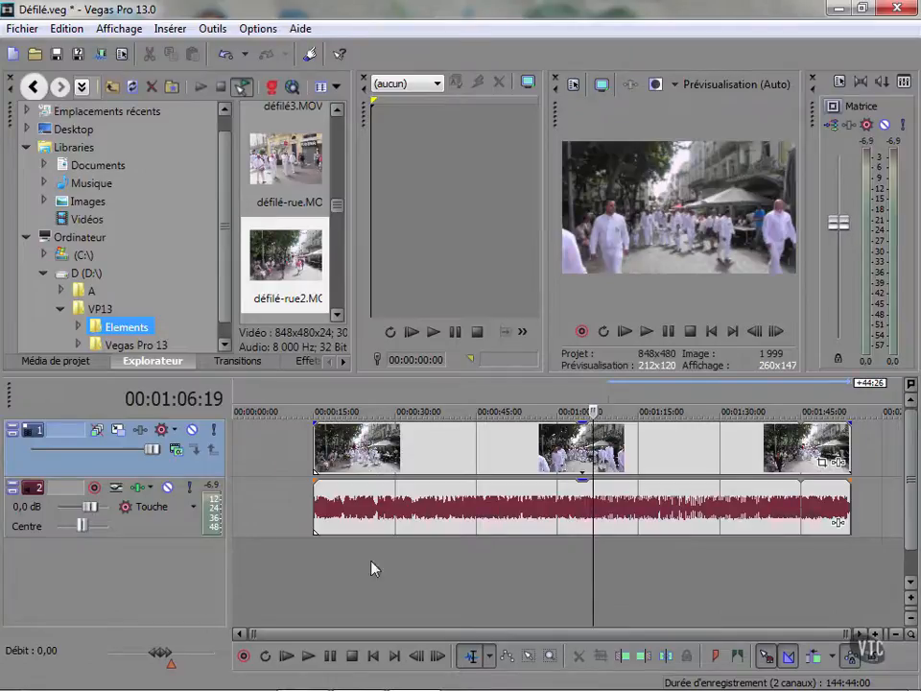
# Position the timeline cursor at about 00:00:18:28 and trim the clip's start to it.
pyautogui.click(319, 516)
pyautogui.click(329, 552)
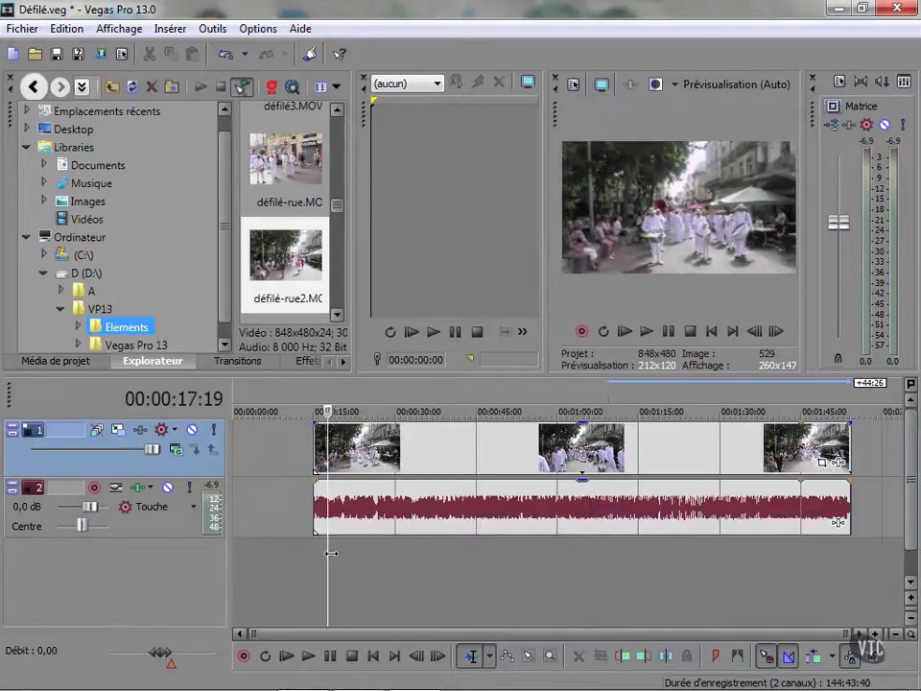
pyautogui.click(333, 552)
pyautogui.click(342, 556)
pyautogui.click(345, 554)
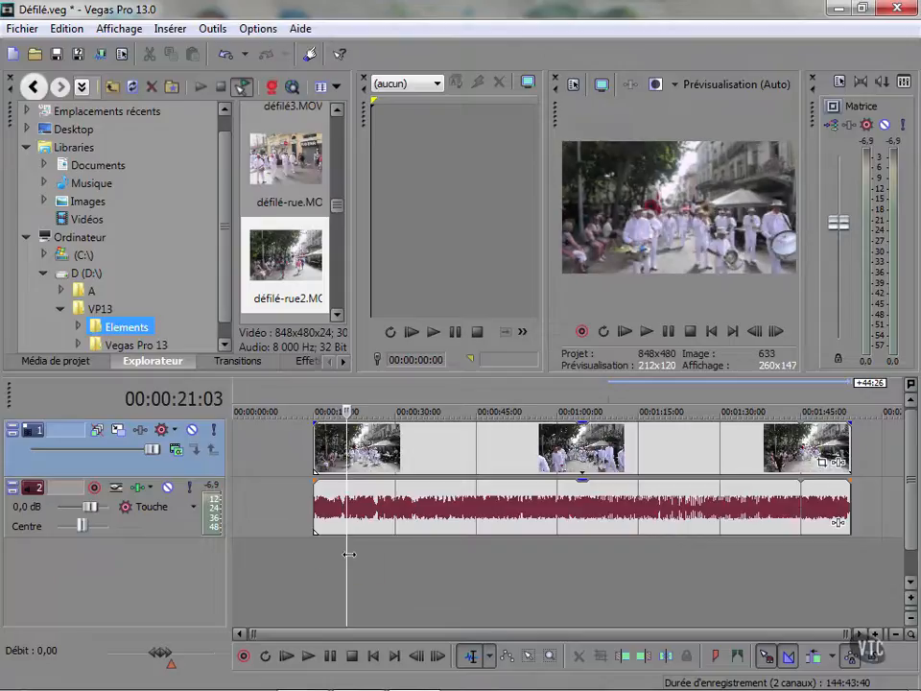
pyautogui.click(334, 553)
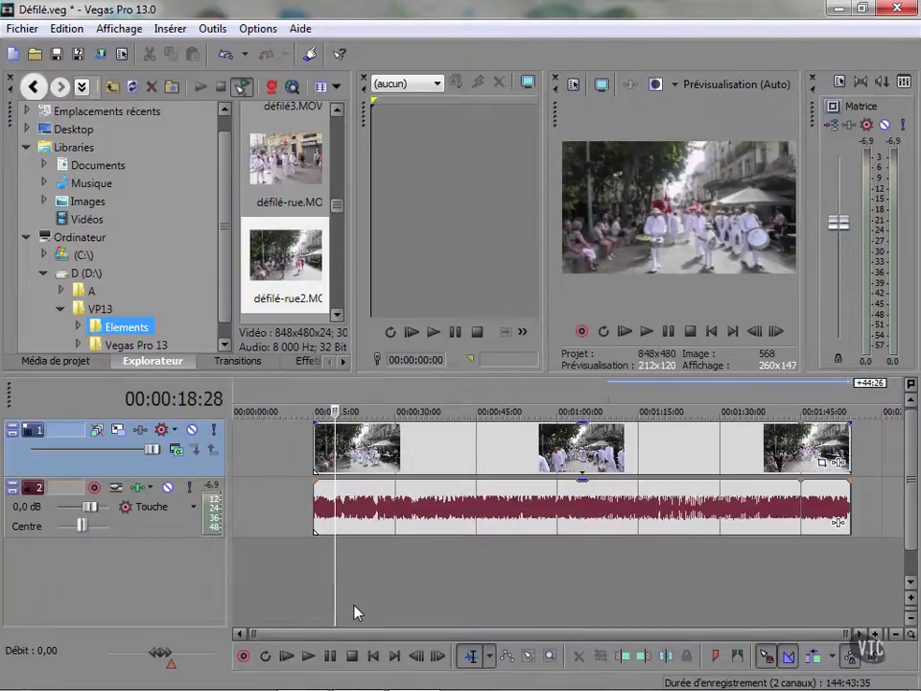
pyautogui.click(63, 28)
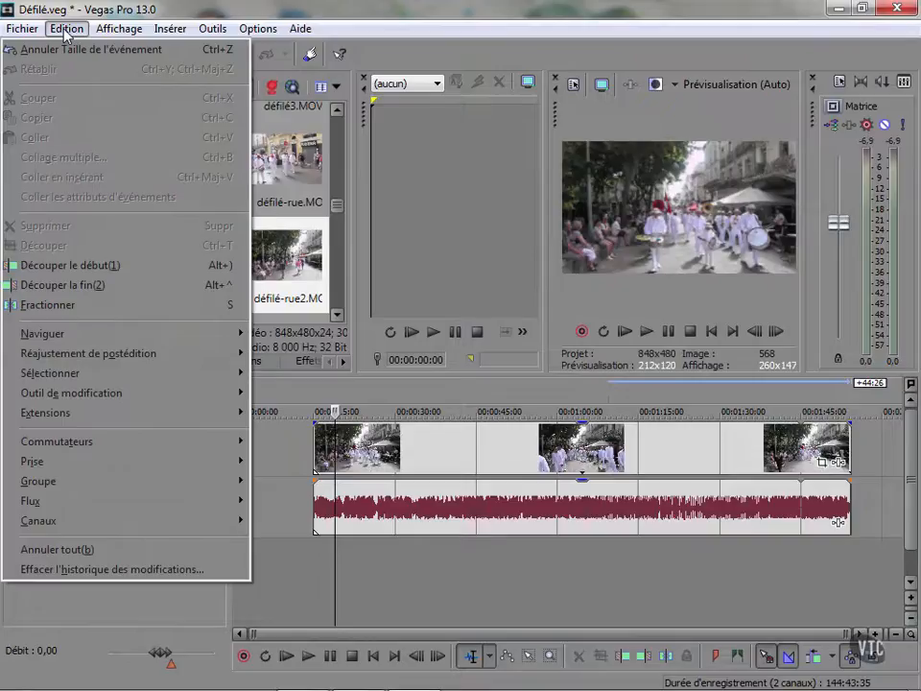
pyautogui.click(112, 267)
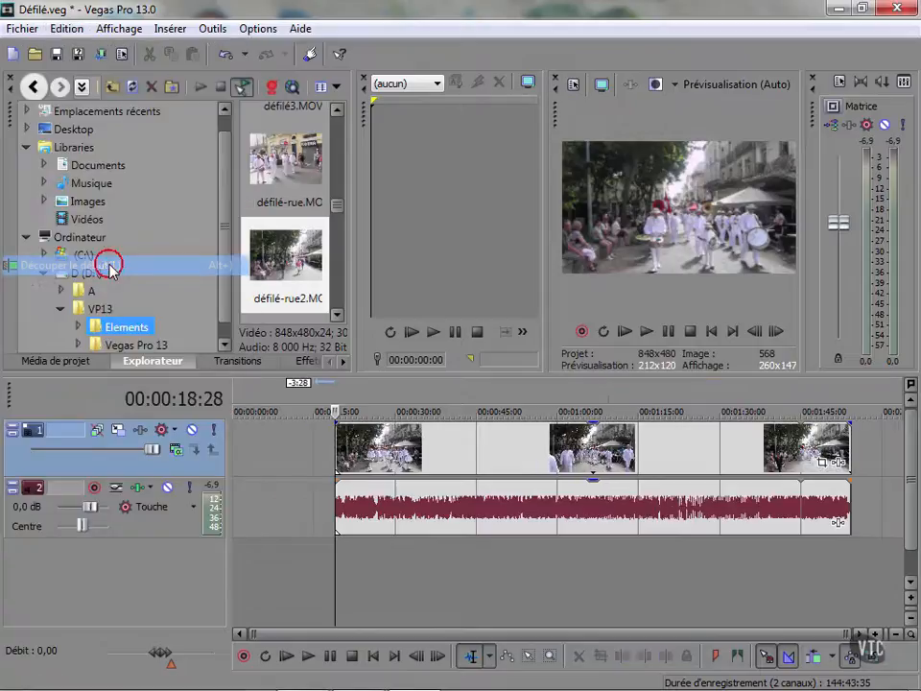
# Position the timeline cursor at about 00:01:10:14 and trim the clip's end to it.
pyautogui.click(760, 552)
pyautogui.moveTo(722, 563); pyautogui.dragTo(614, 553)
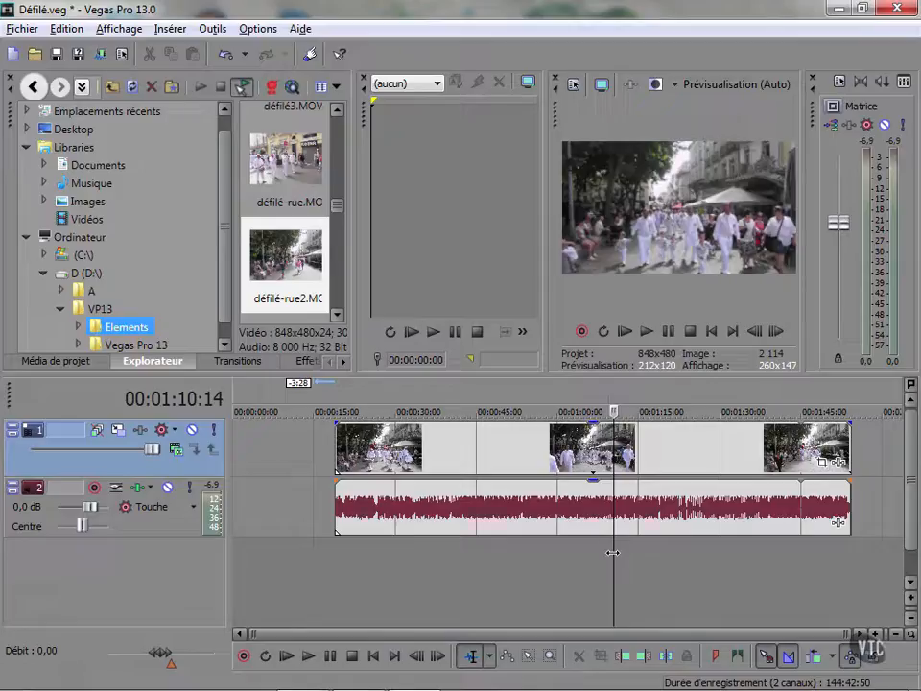
pyautogui.hotkey('alt', ']')
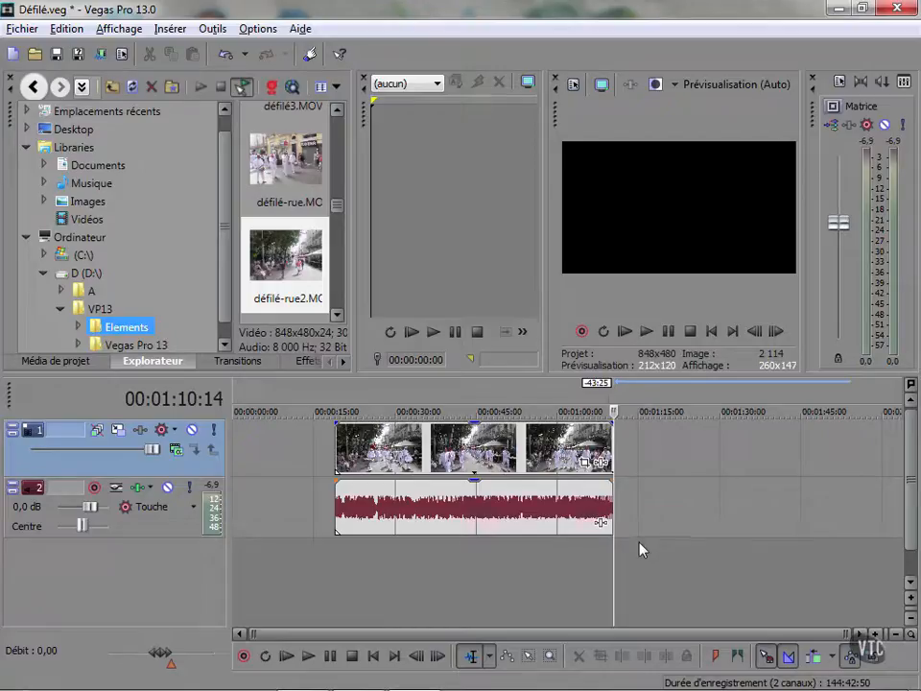
# Undo the start and end trims made at the cursor, keeping the clip's extended, looping end.
pyautogui.hotkey('ctrl', 'z')
pyautogui.hotkey('ctrl', 'z')
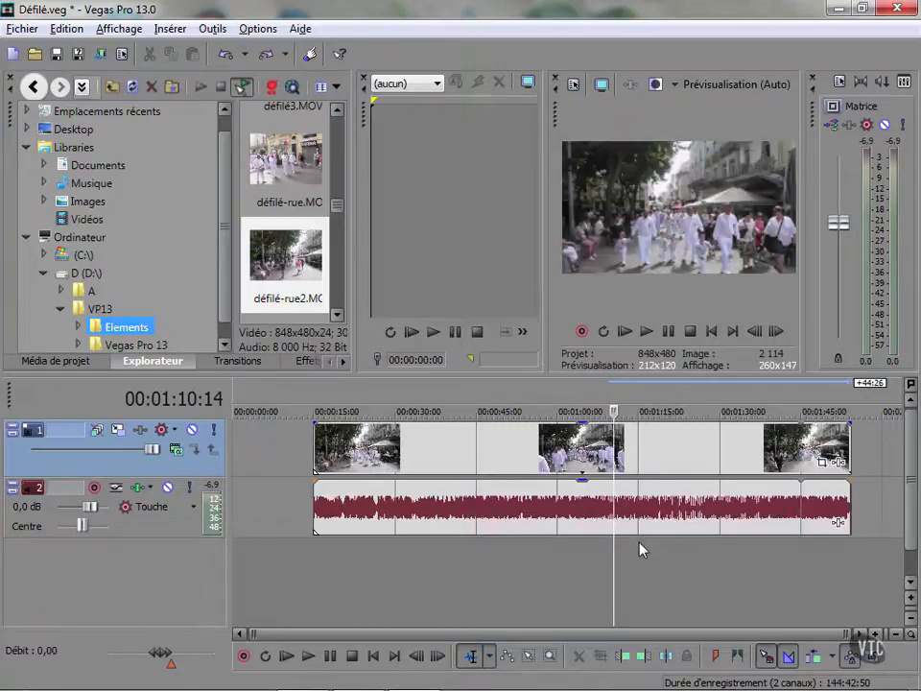
pyautogui.hotkey('ctrl', 'z')
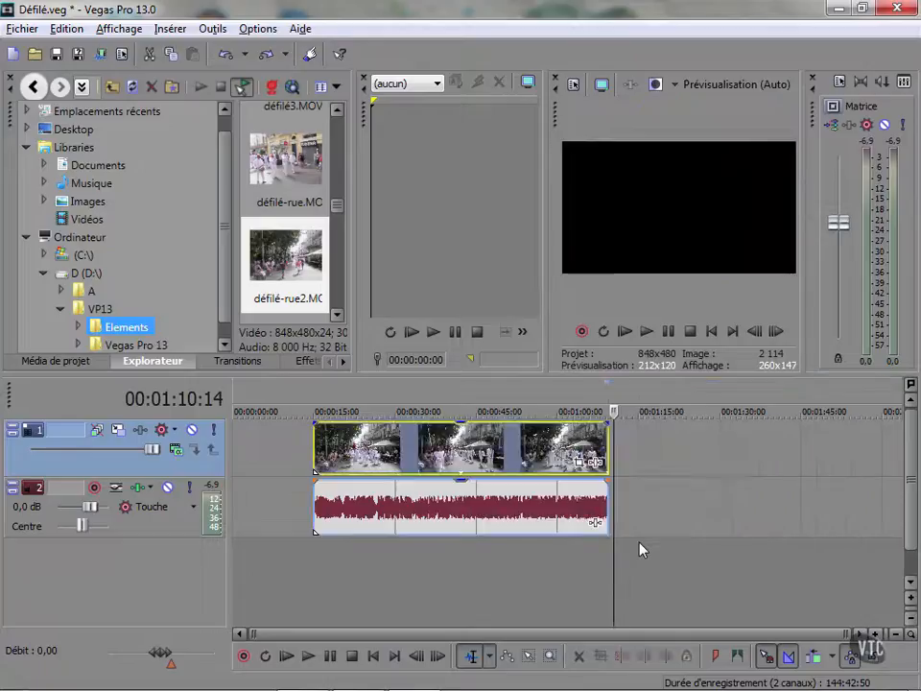
pyautogui.hotkey('ctrl', 'shift', 'z')
# Select the time range from about 00:00:20 to 00:01:09:14 on the timeline and crop the clip to that selection.
pyautogui.click(356, 547)
pyautogui.click(342, 546)
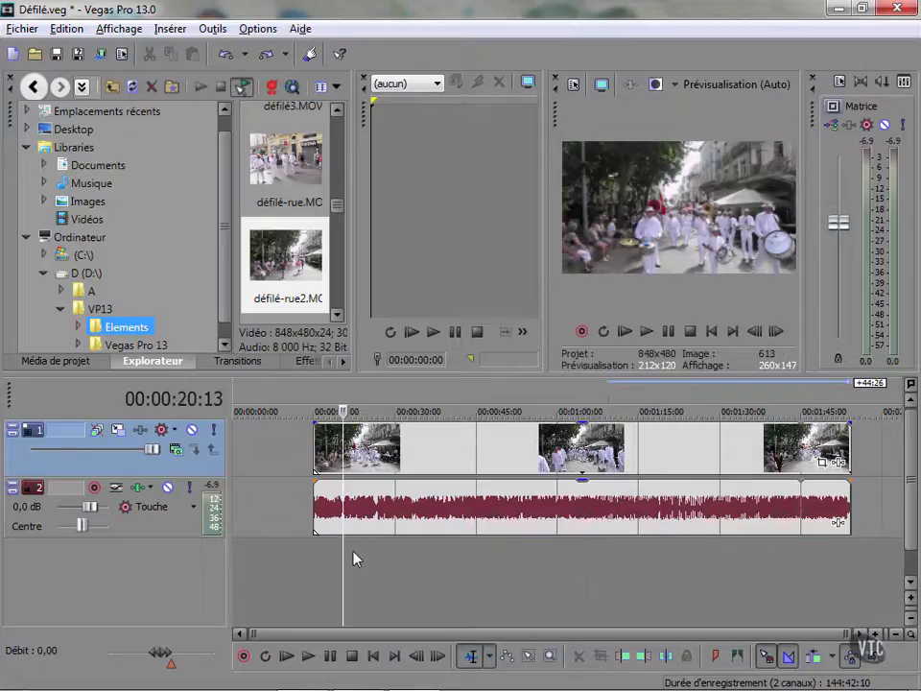
pyautogui.click(358, 553)
pyautogui.click(342, 556)
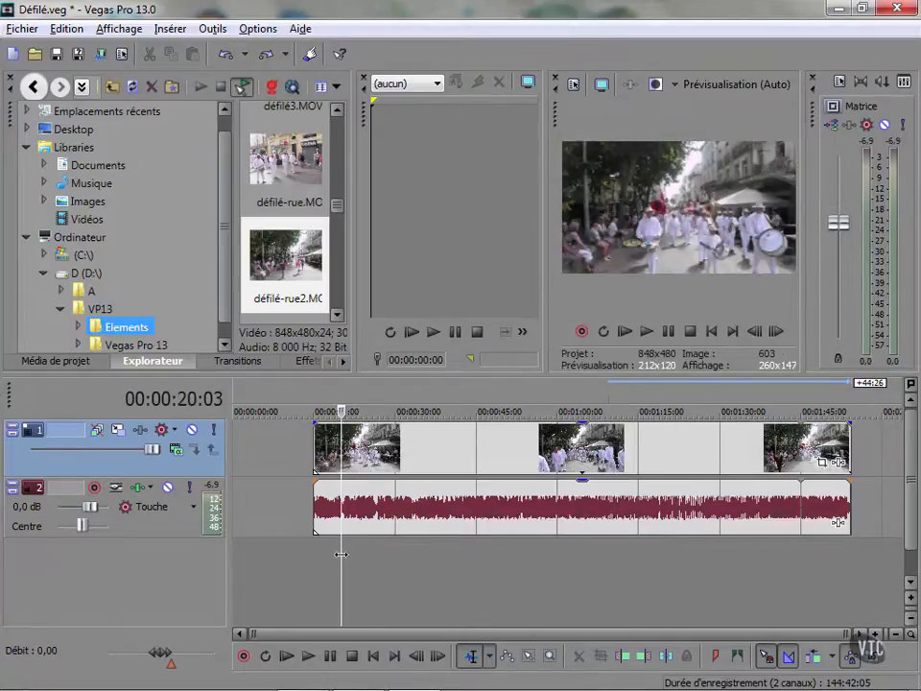
pyautogui.moveTo(341, 398); pyautogui.dragTo(608, 409)
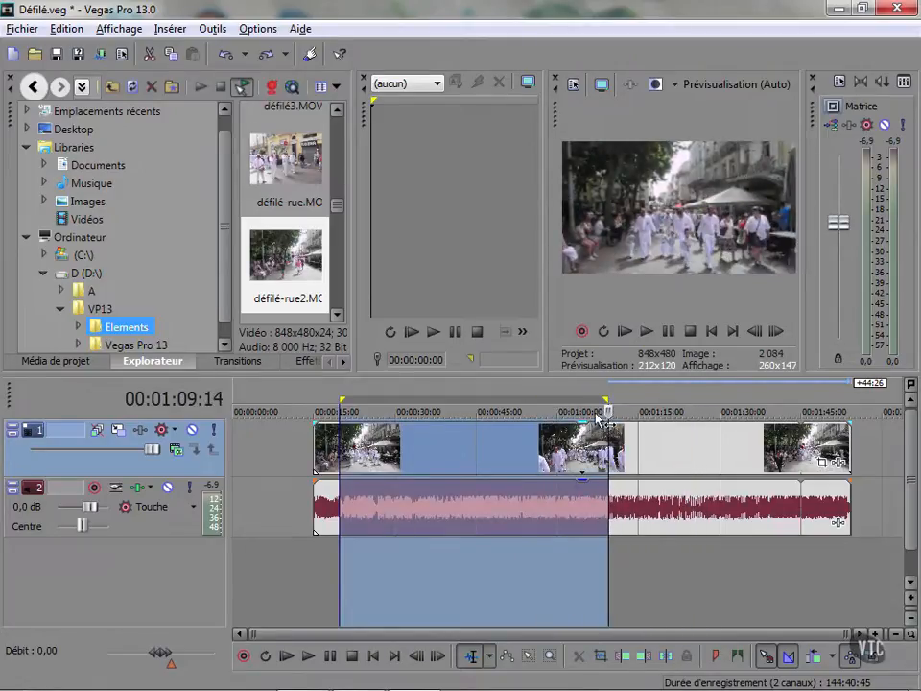
pyautogui.click(80, 33)
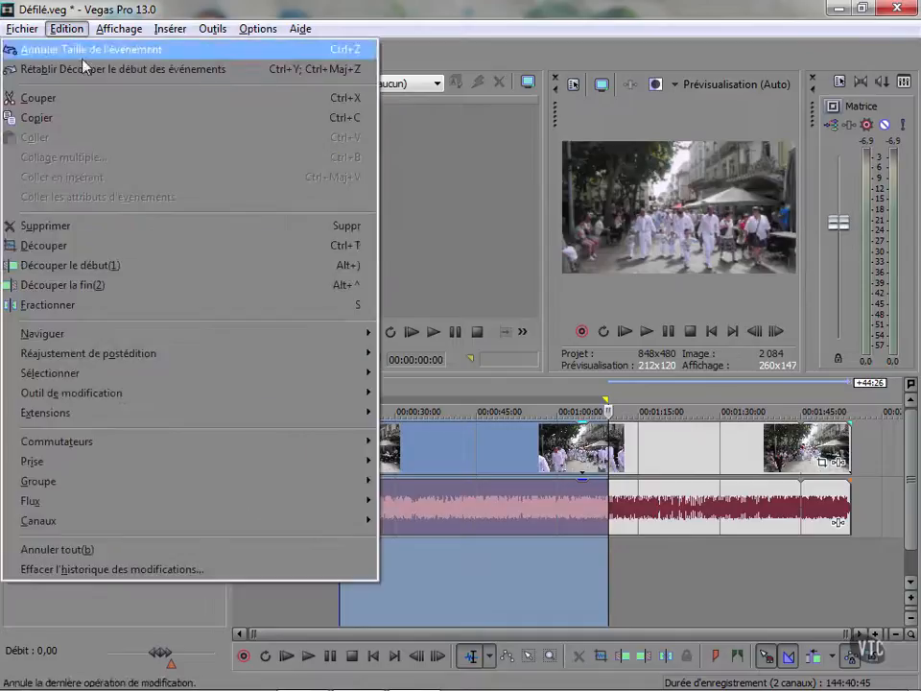
pyautogui.click(109, 245)
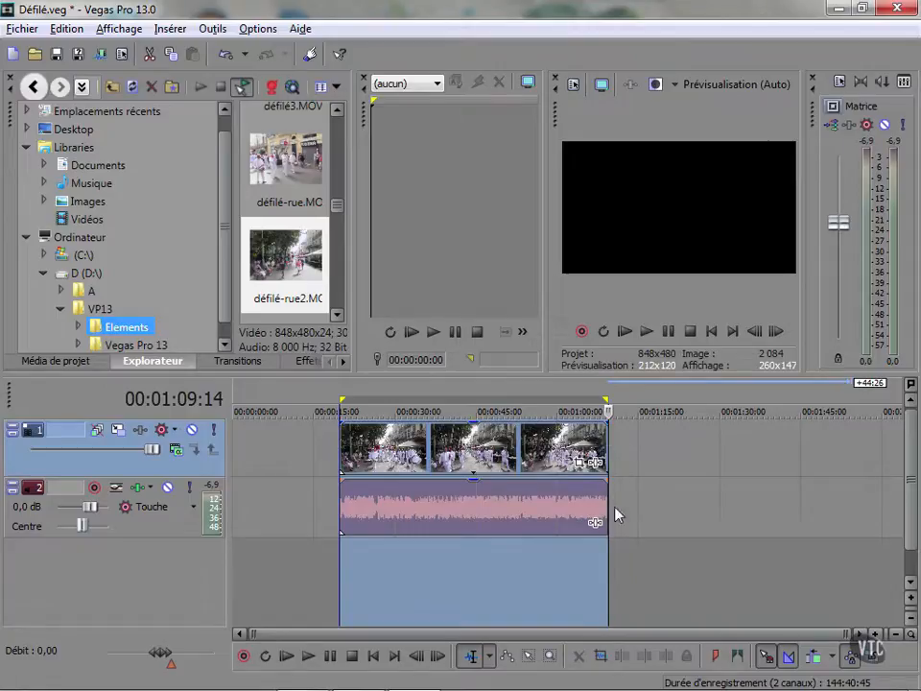
# Extend the clip's end by about 7 seconds 27 frames, and shorten it by about 21 frames.
pyautogui.click(609, 564)
pyautogui.scroll(4, 608, 568)
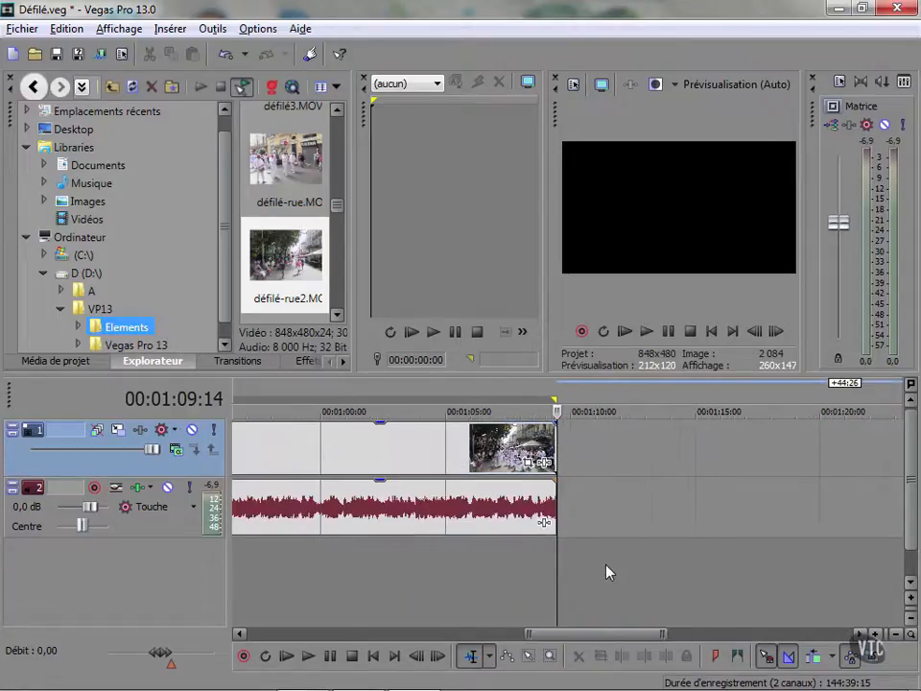
pyautogui.click(546, 552)
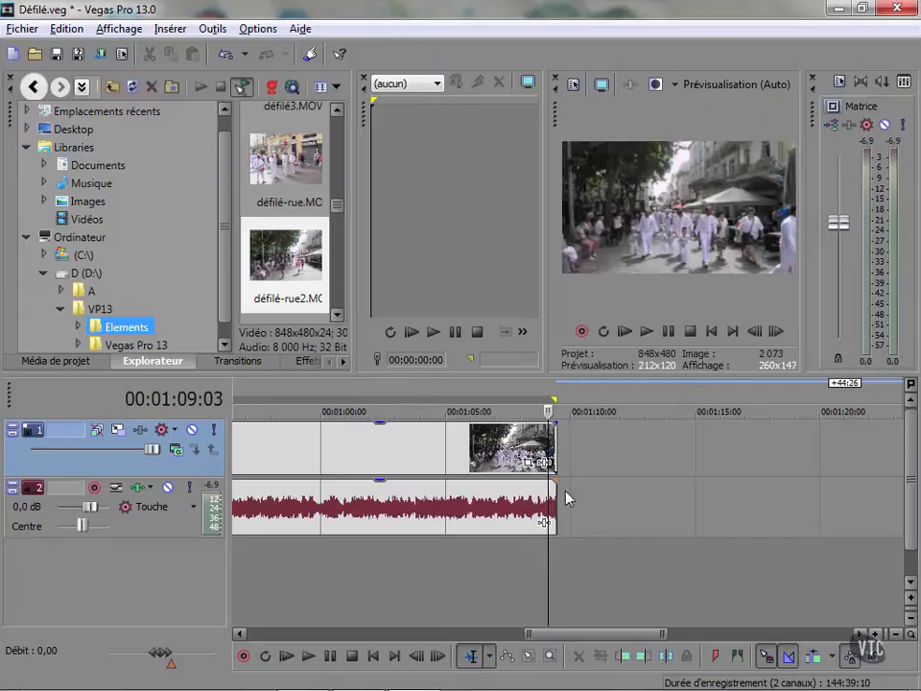
pyautogui.moveTo(555, 447); pyautogui.dragTo(745, 523)
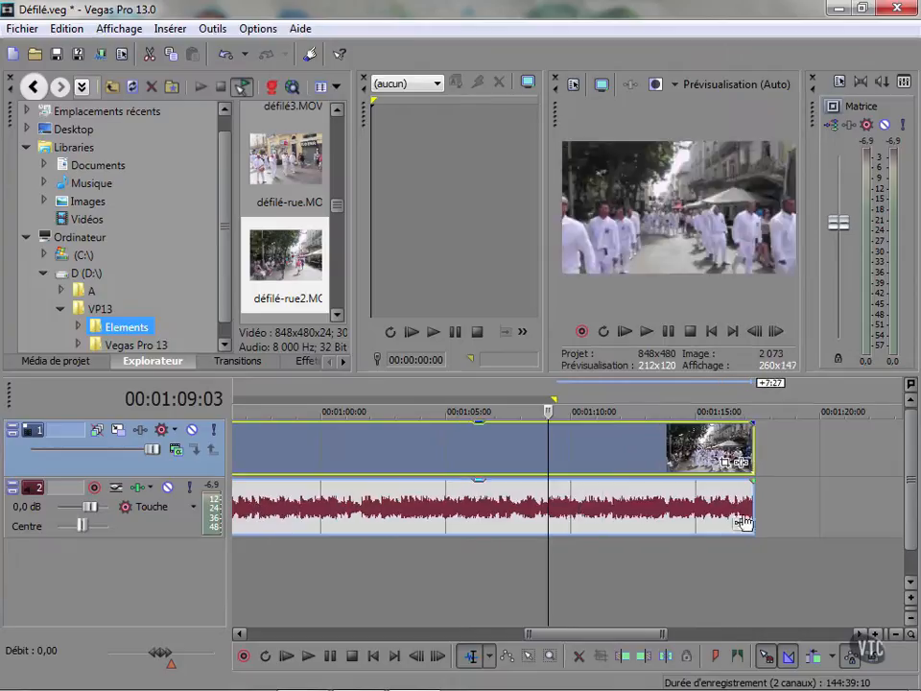
pyautogui.click(747, 553)
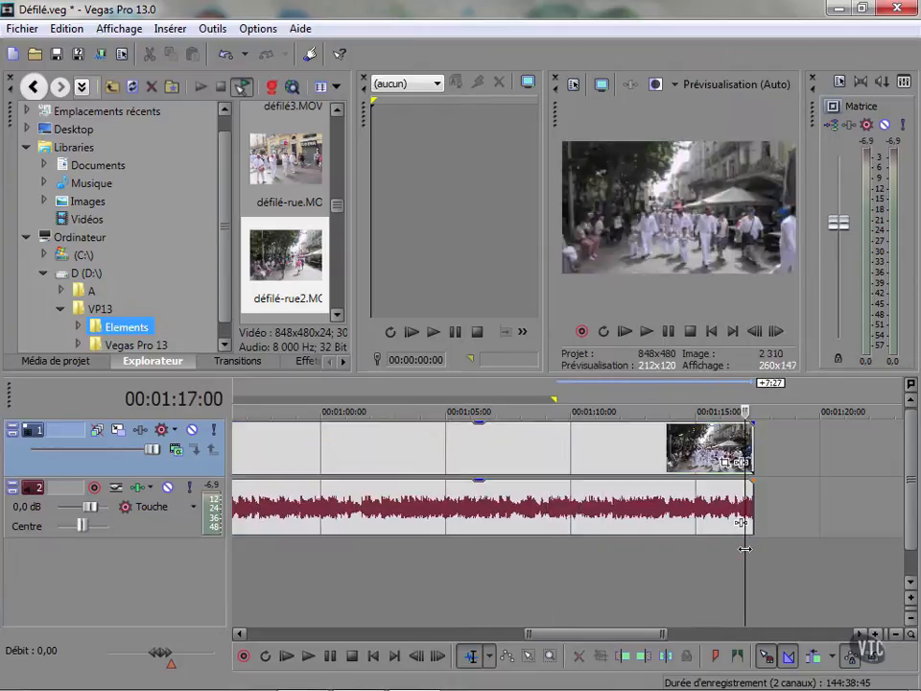
pyautogui.moveTo(747, 448); pyautogui.dragTo(733, 486)
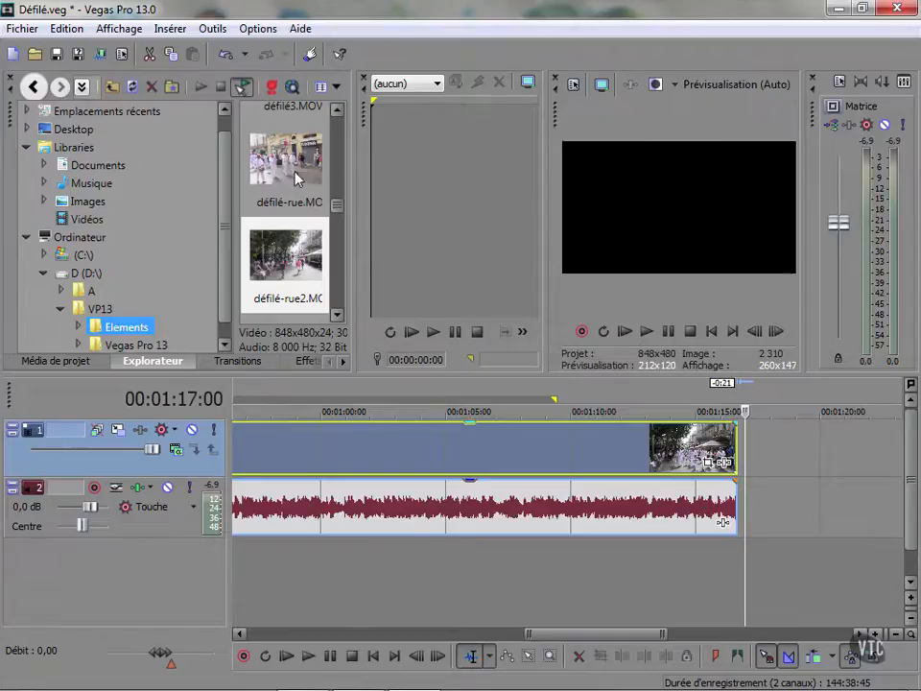
# Add défilé3.MOV to the video track directly against the end of the first clip.
pyautogui.click(337, 112)
pyautogui.click(338, 113)
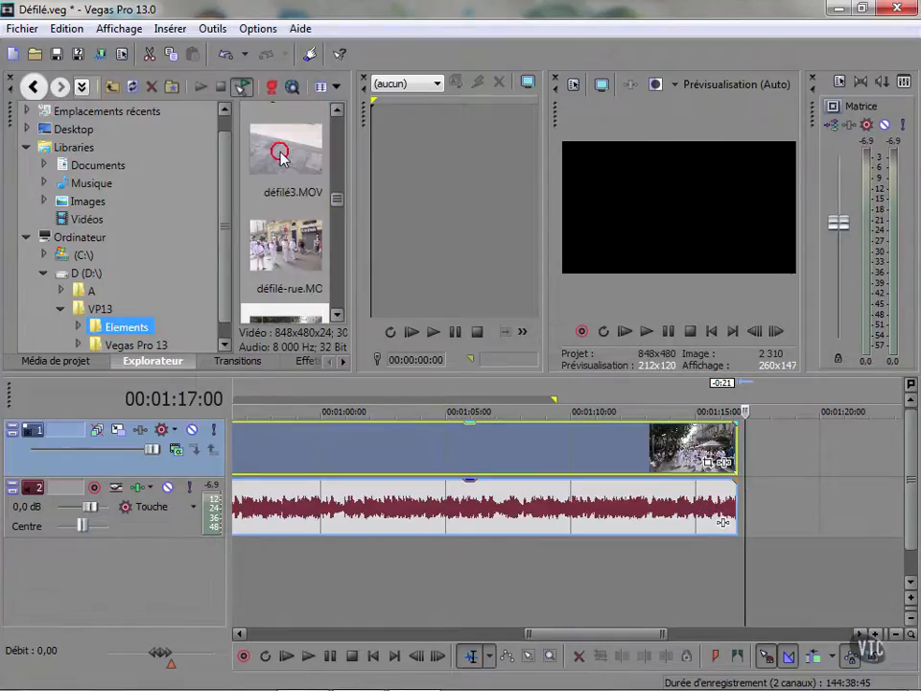
pyautogui.moveTo(280, 148); pyautogui.dragTo(811, 456)
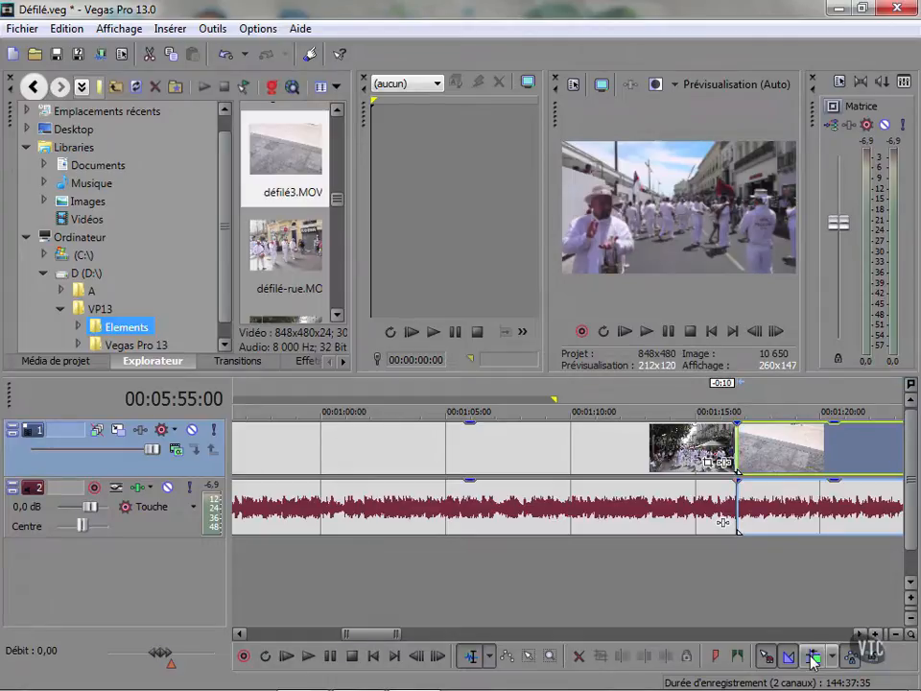
# Shorten the first clip's end by about 3 seconds 15 frames, preview the gap, and extend it back to meet the défilé3 clip.
pyautogui.click(710, 446)
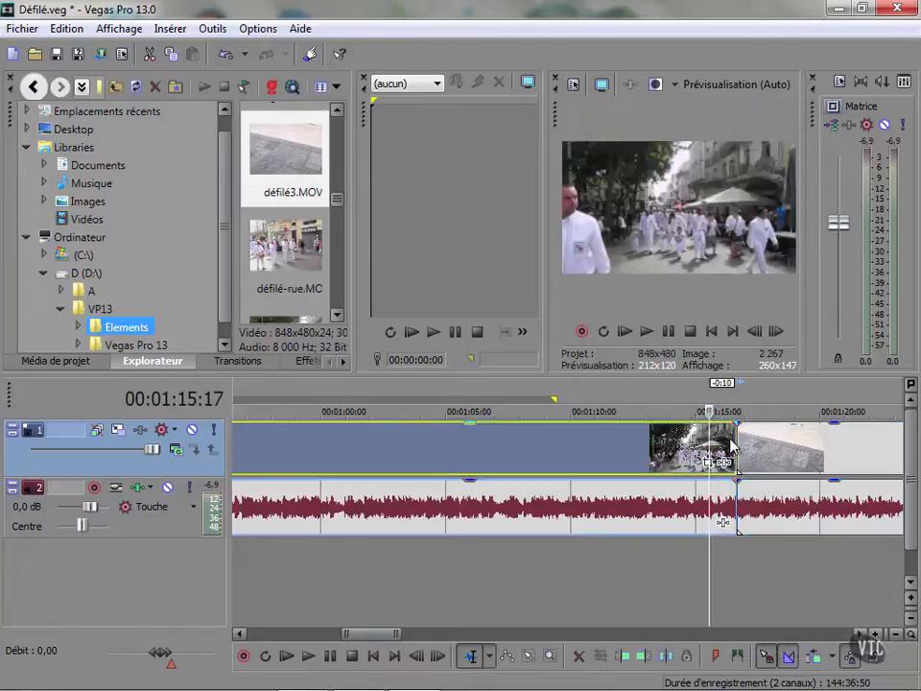
pyautogui.moveTo(733, 444); pyautogui.dragTo(650, 449)
pyautogui.click(633, 564)
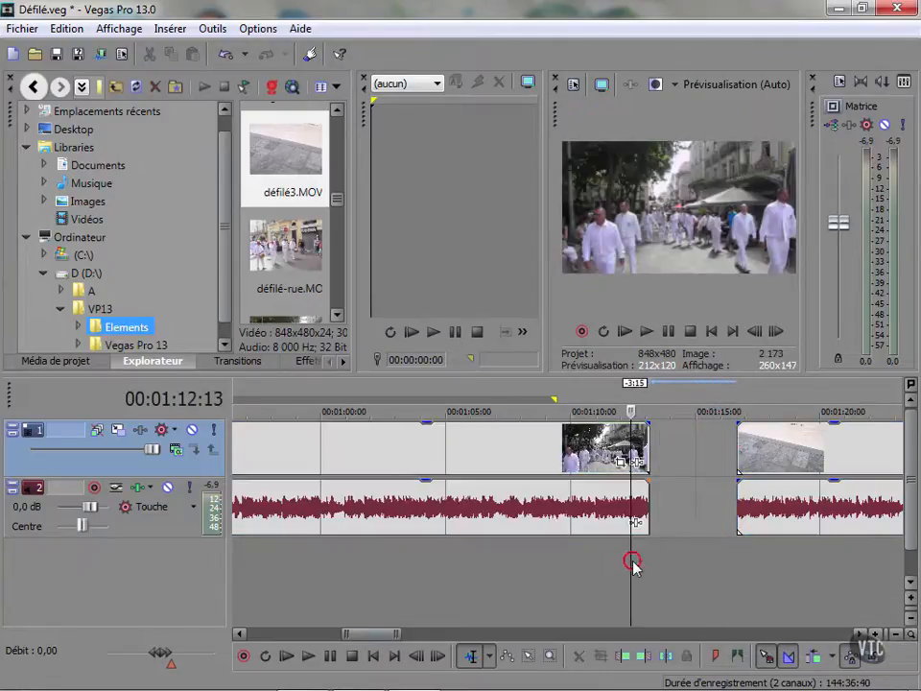
pyautogui.press('space')
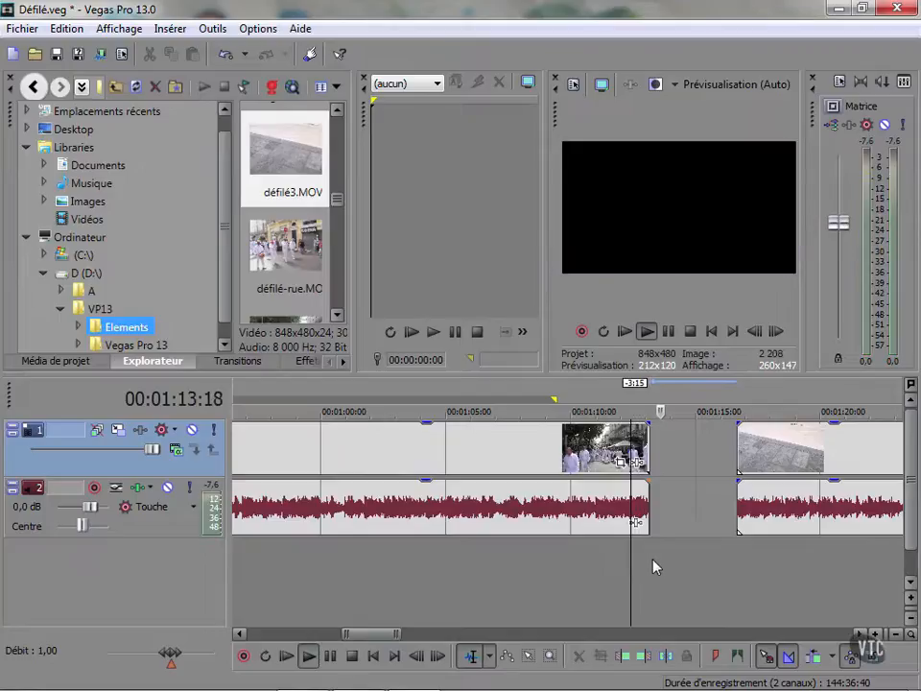
pyautogui.press('space')
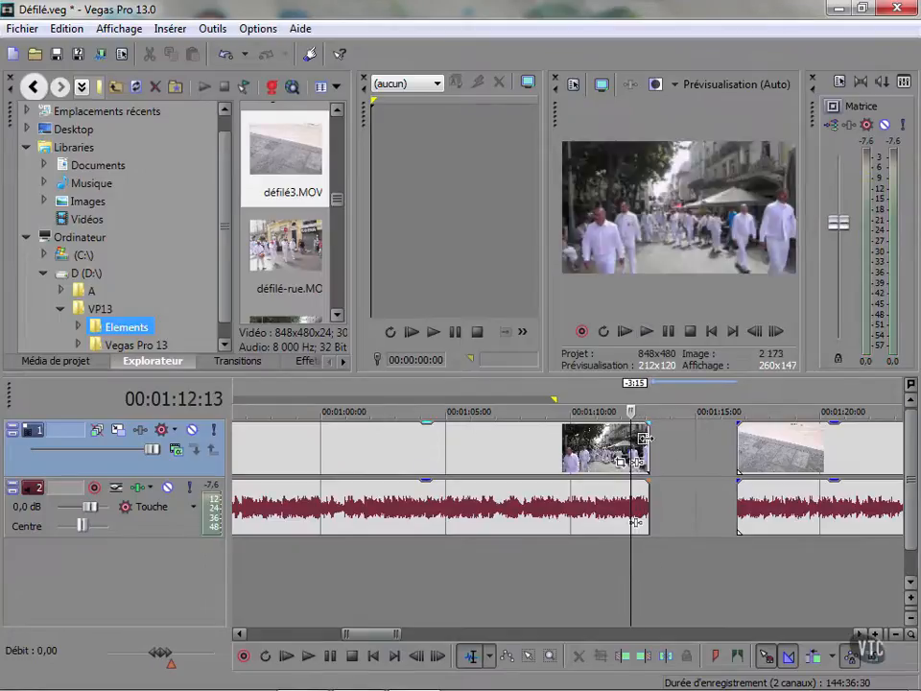
pyautogui.moveTo(644, 438); pyautogui.dragTo(736, 448)
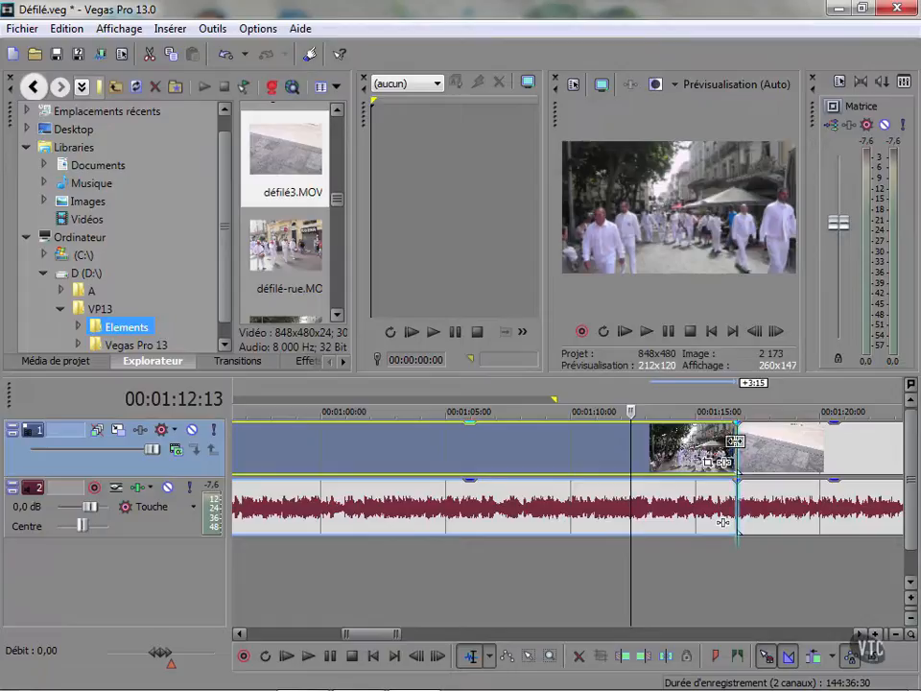
# Move the shared cut between the two adjoining clips to about 00:01:15:00, and place the timeline cursor at about 00:01:10:23.
pyautogui.moveTo(735, 442); pyautogui.dragTo(751, 456)
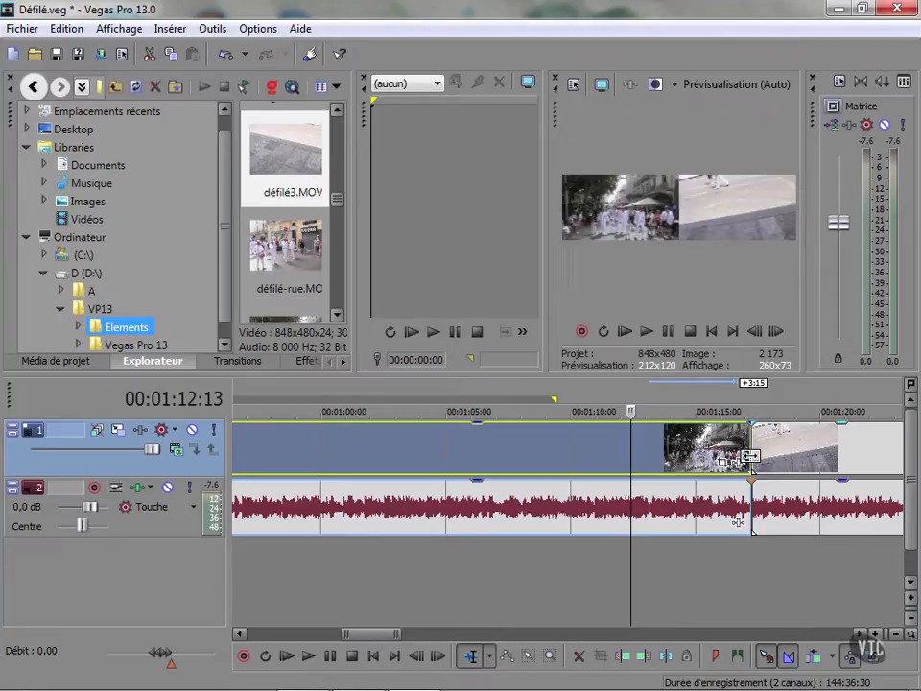
pyautogui.moveTo(750, 457); pyautogui.dragTo(688, 458)
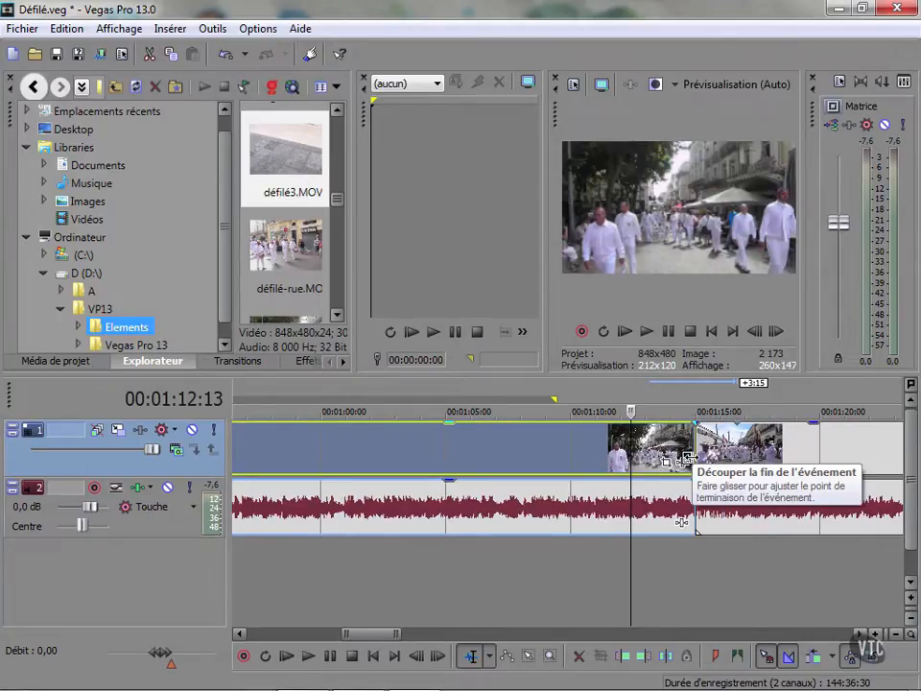
pyautogui.click(590, 572)
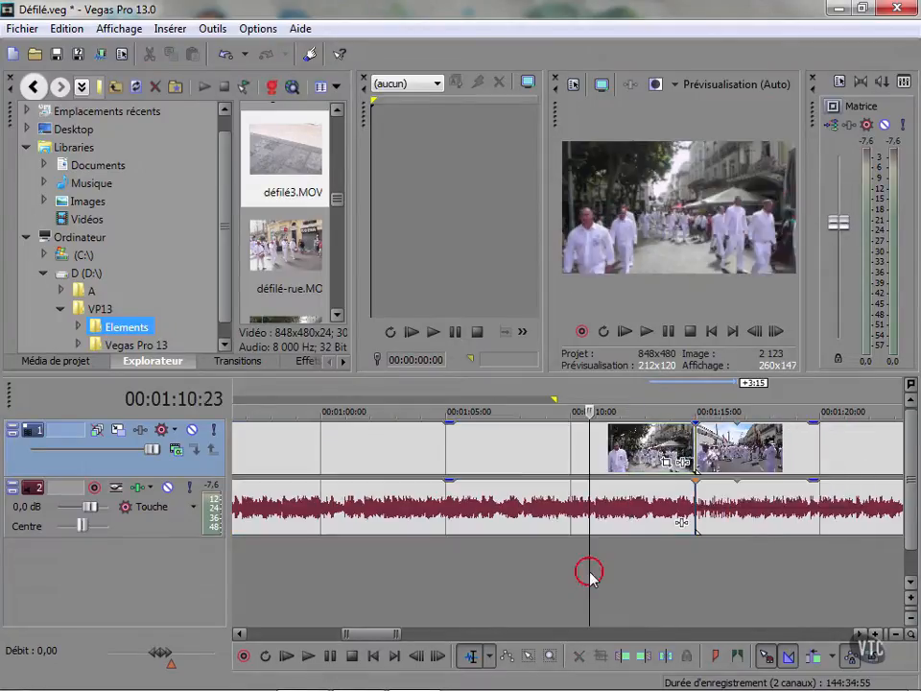